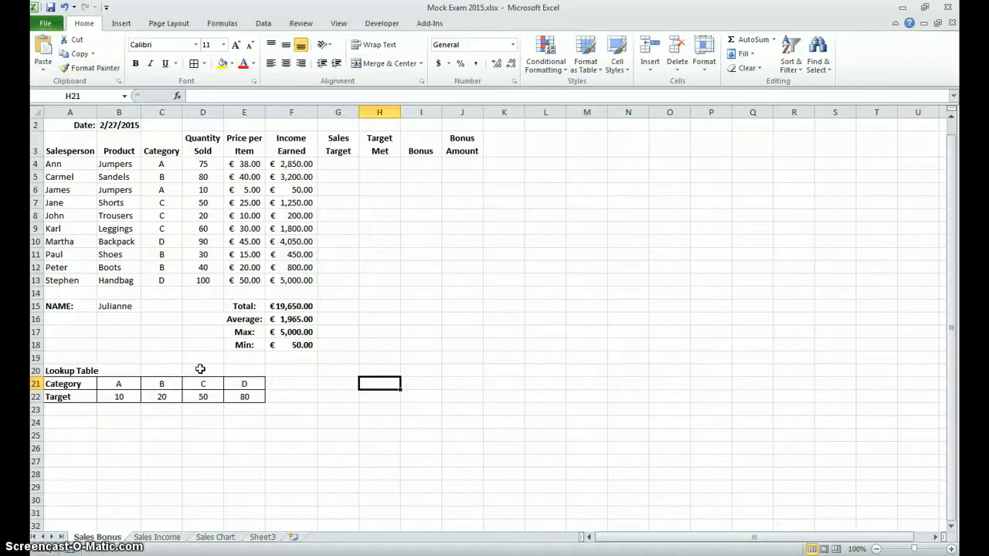
# Step: Examine the targets in the lookup table and how its categories A to D correspond to the Category column
pyautogui.click(330, 159)
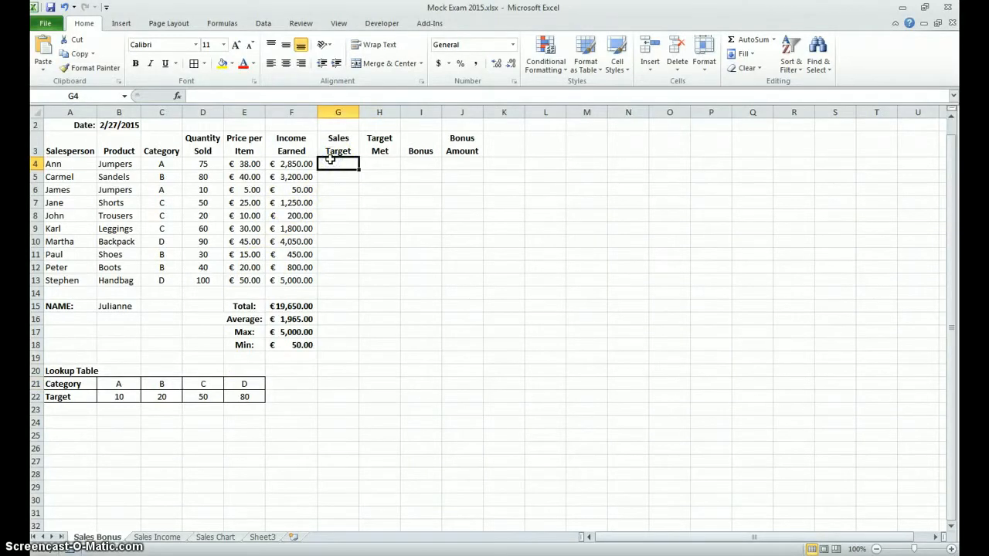
pyautogui.click(332, 161)
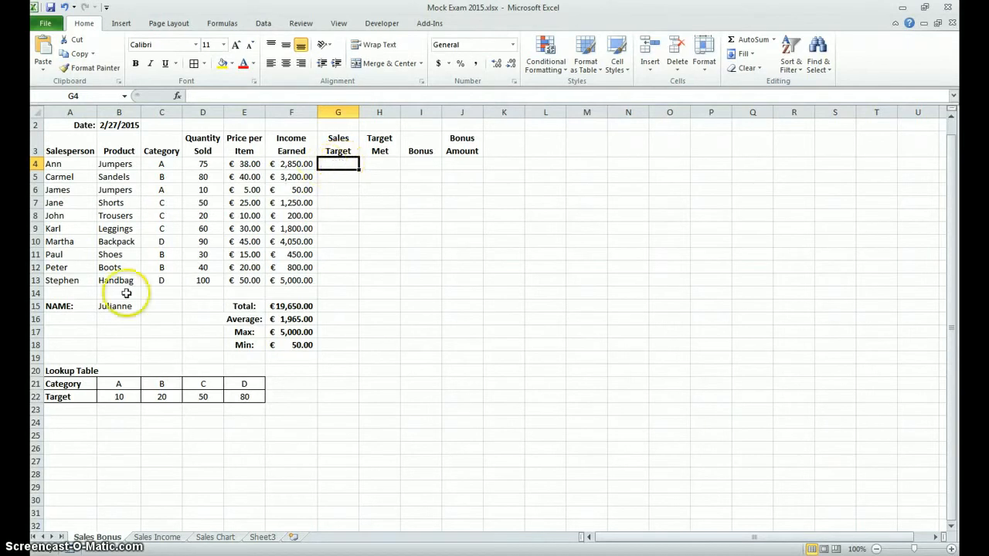
pyautogui.click(116, 397)
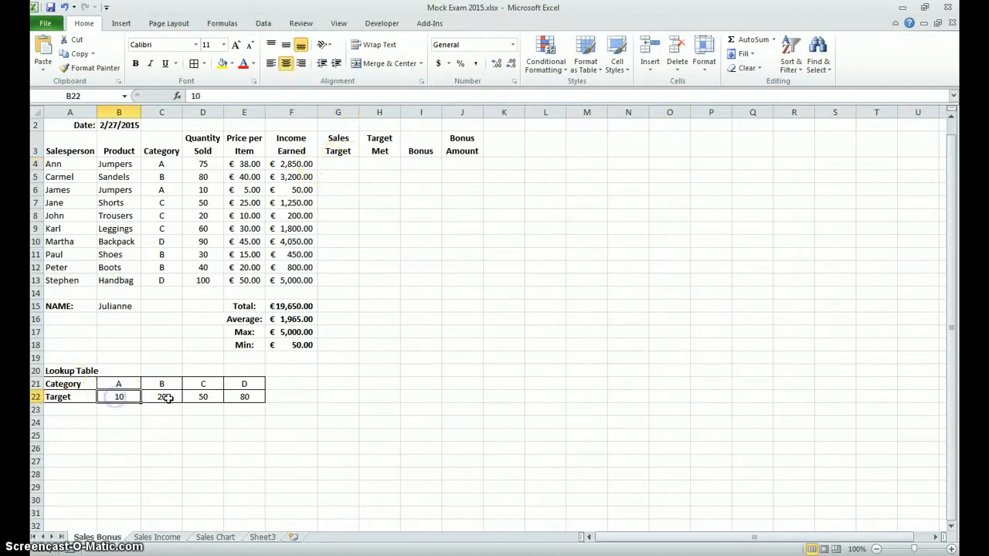
pyautogui.click(164, 397)
pyautogui.click(199, 397)
pyautogui.click(244, 398)
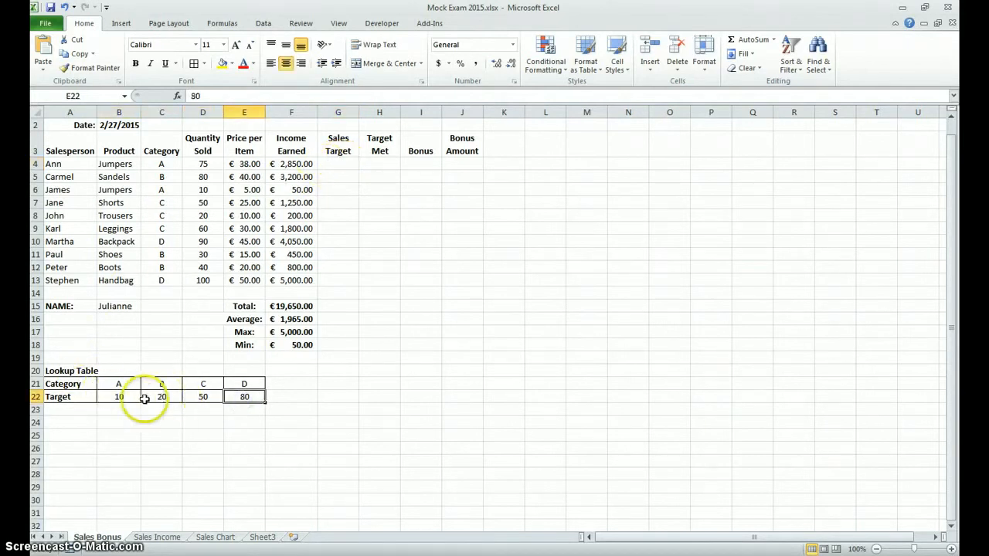
pyautogui.click(119, 395)
pyautogui.click(157, 163)
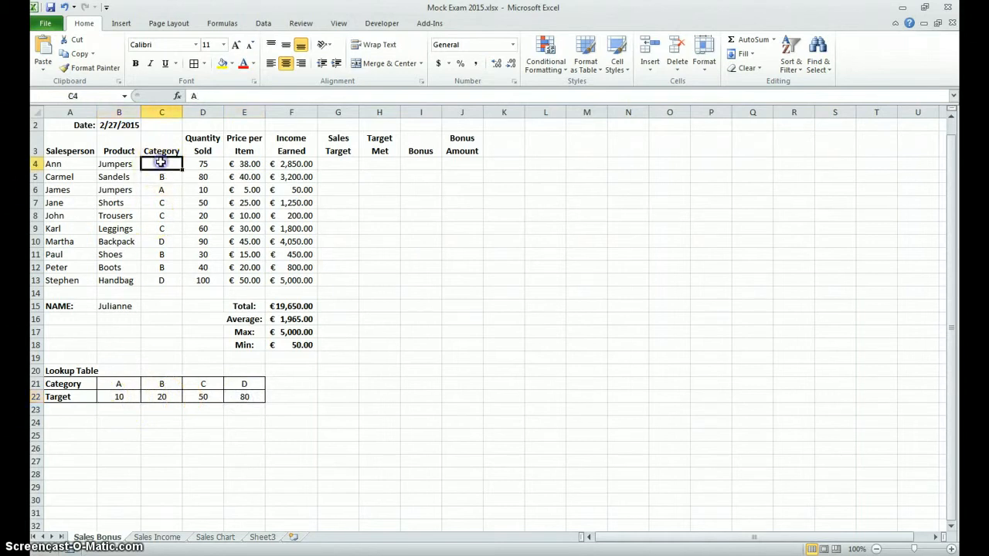
pyautogui.click(159, 283)
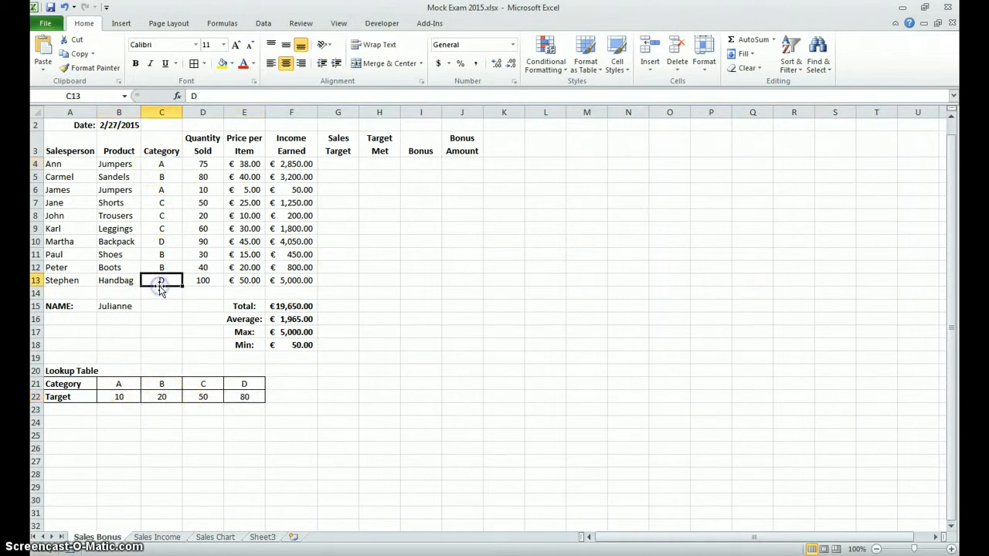
pyautogui.click(118, 386)
pyautogui.click(255, 388)
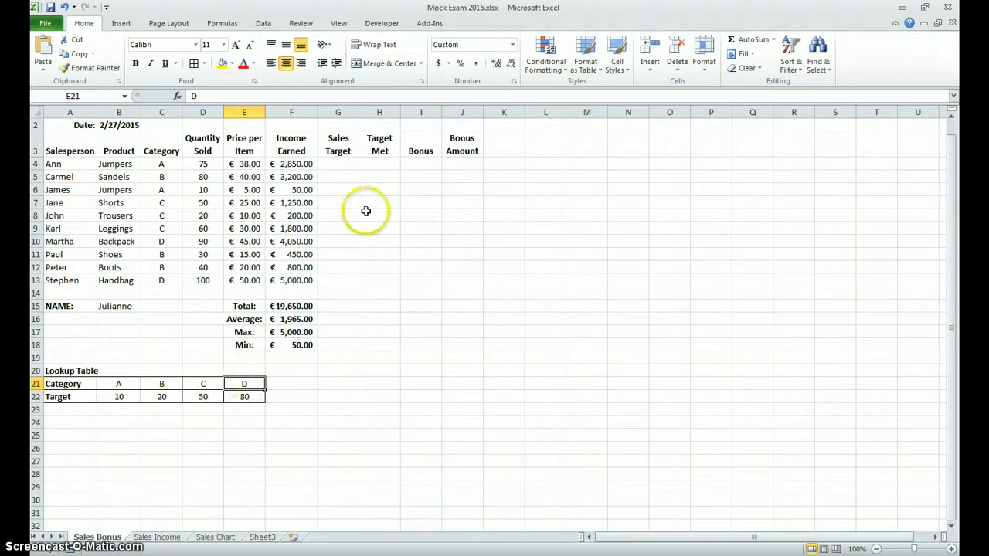
# Step: Compare the categories in C4 and C5 with the empty Sales Target cells and the target row of the lookup table
pyautogui.click(335, 165)
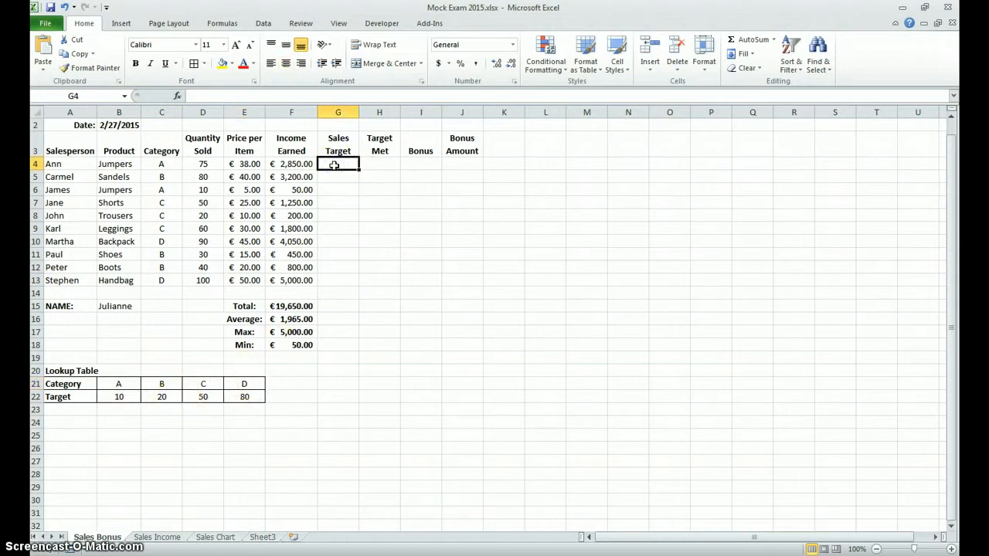
pyautogui.click(163, 165)
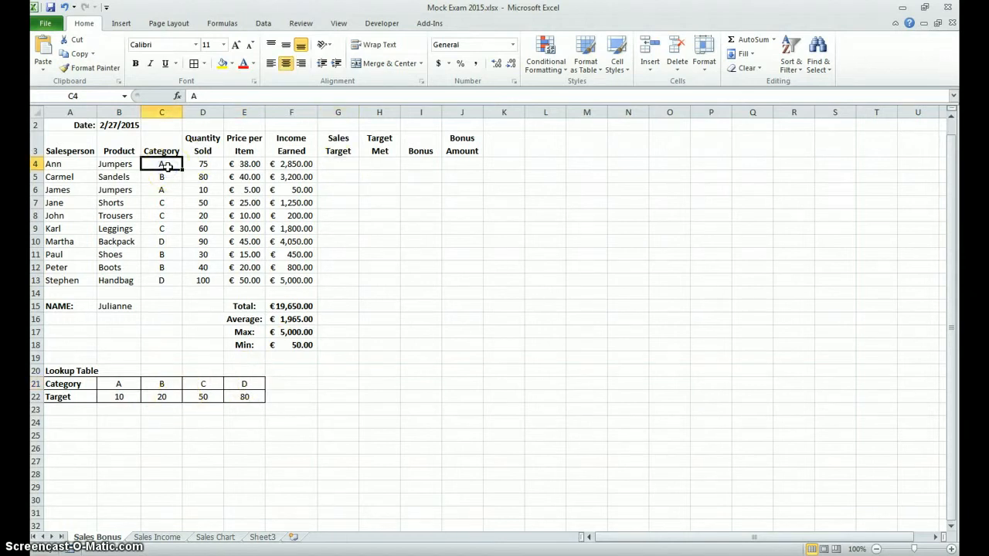
pyautogui.click(336, 164)
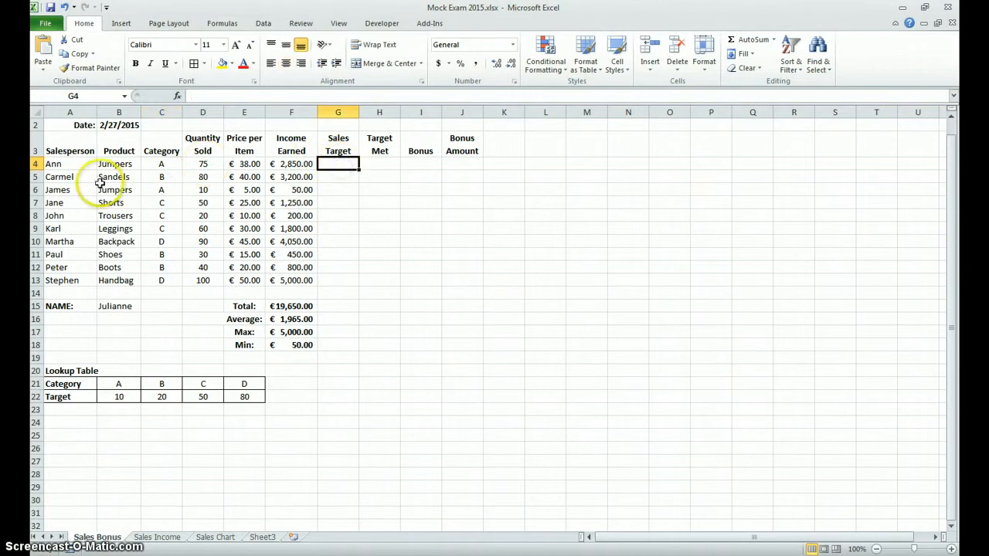
pyautogui.click(162, 177)
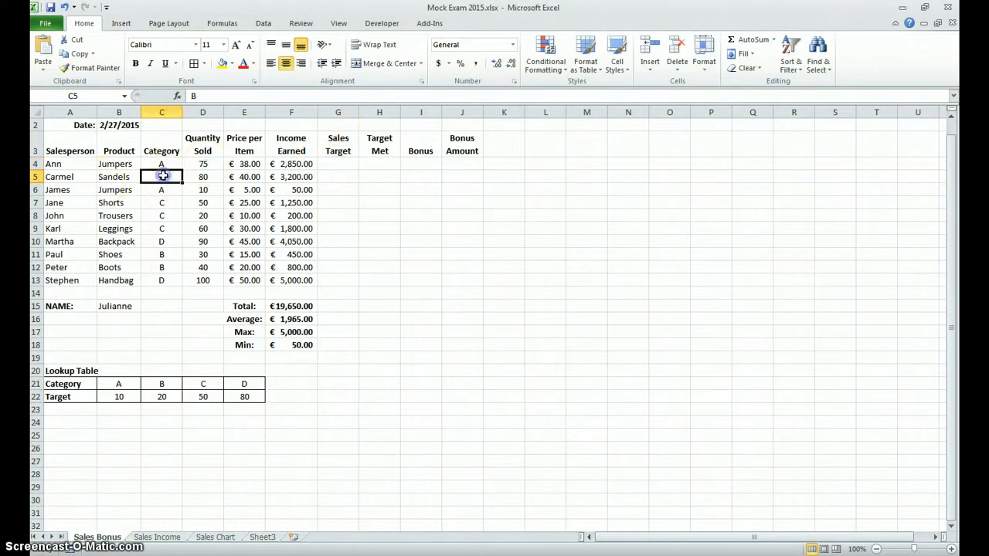
pyautogui.click(331, 174)
pyautogui.click(327, 162)
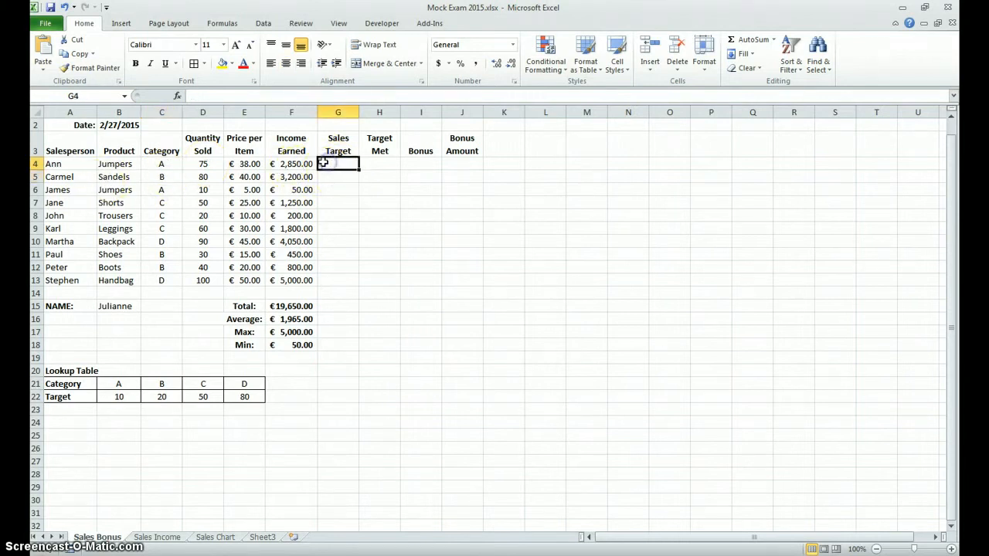
pyautogui.click(128, 404)
pyautogui.click(165, 397)
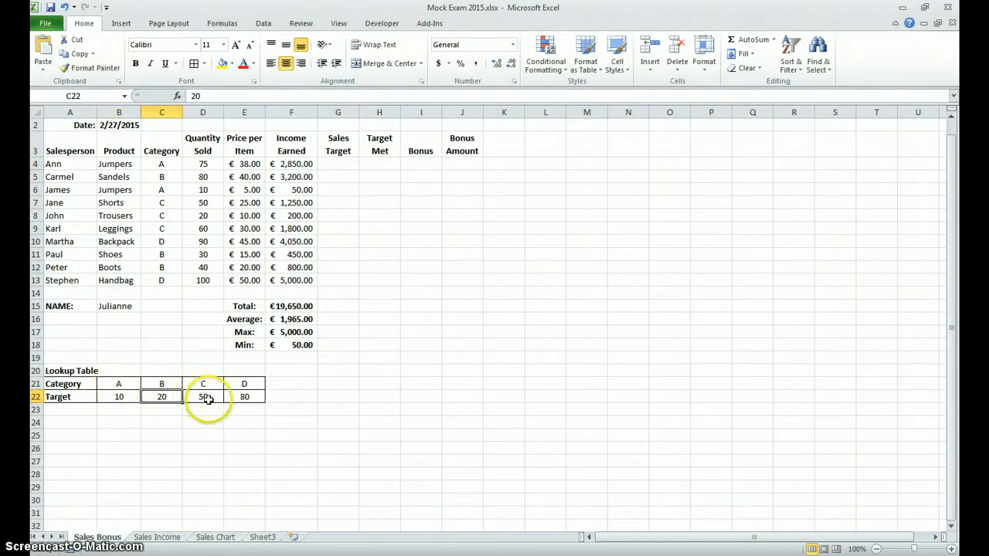
pyautogui.click(207, 398)
pyautogui.click(244, 395)
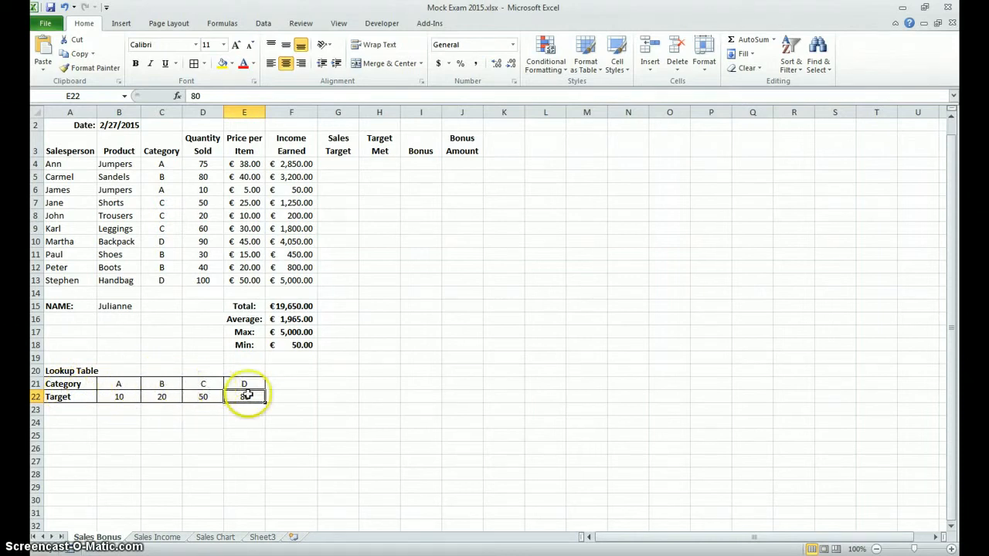
# Step: Write the formula =LOOKUP(C4,B21:E22) in the first Sales Target cell, G4
pyautogui.click(341, 164)
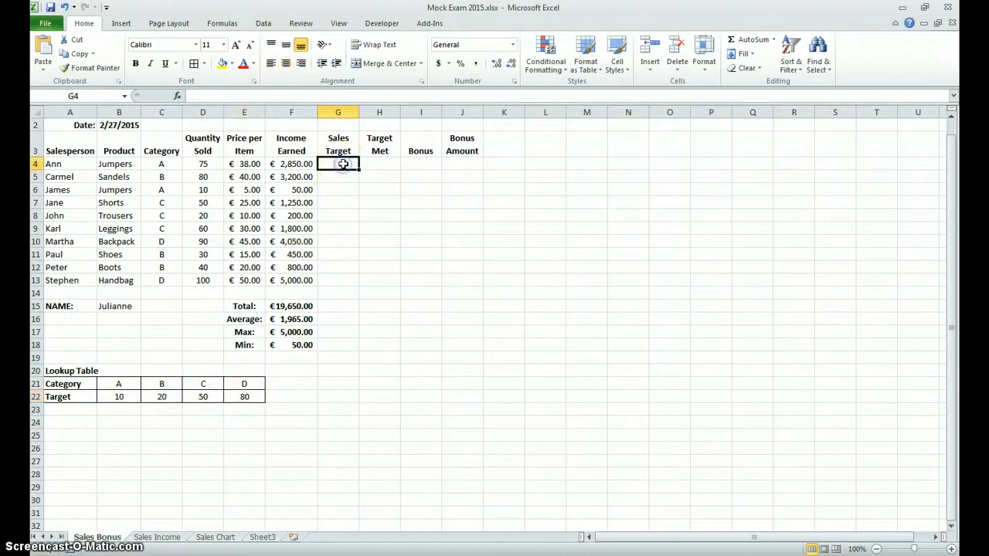
pyautogui.write('=loo')
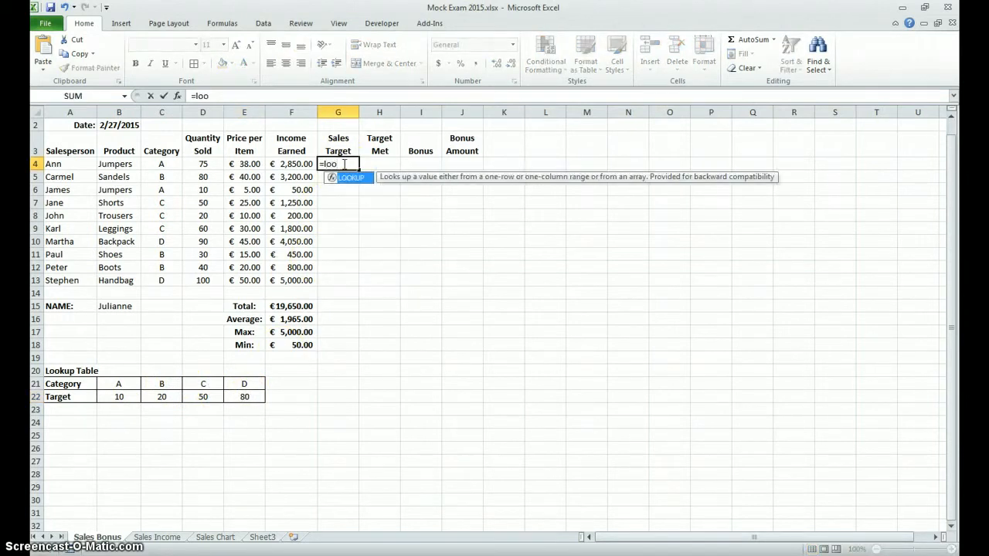
pyautogui.press('Tab')
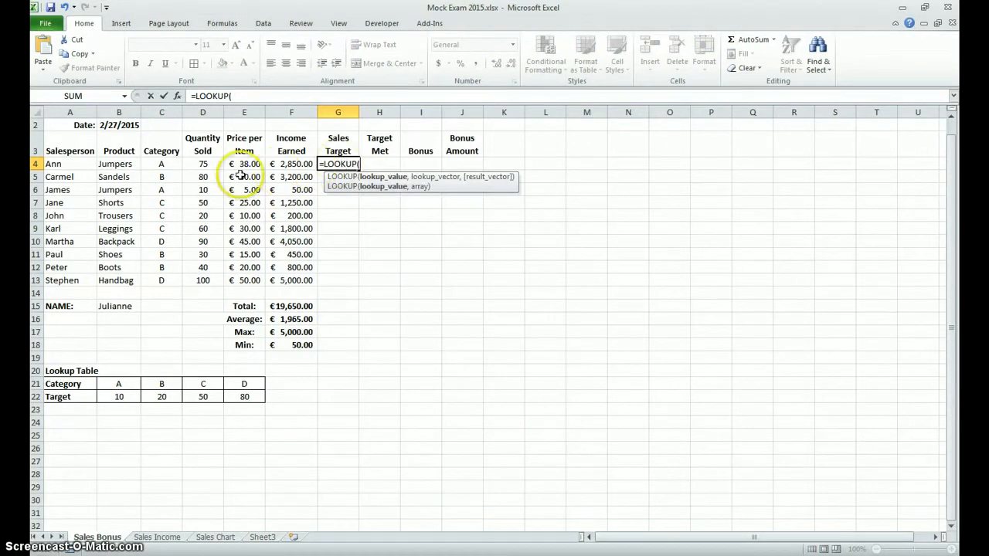
pyautogui.click(168, 163)
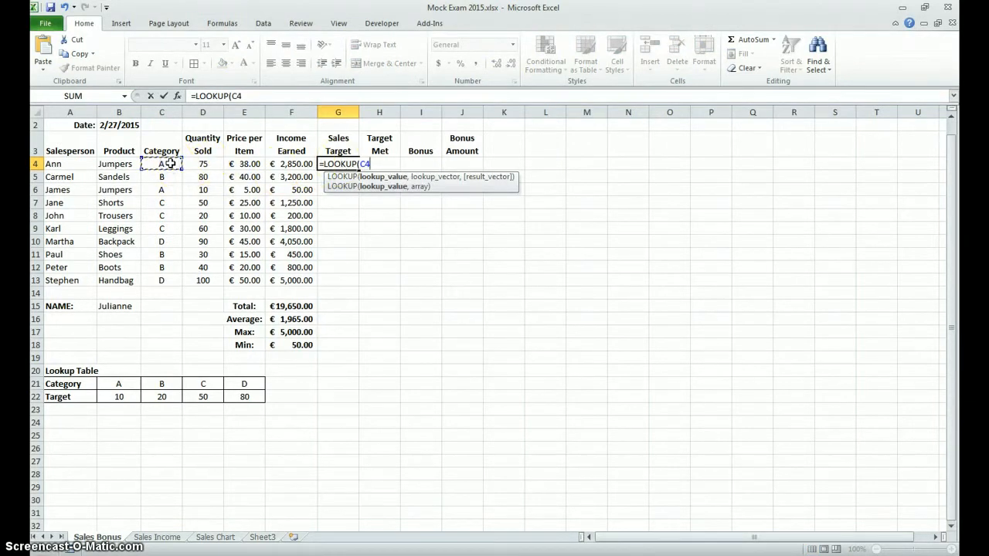
pyautogui.write(',')
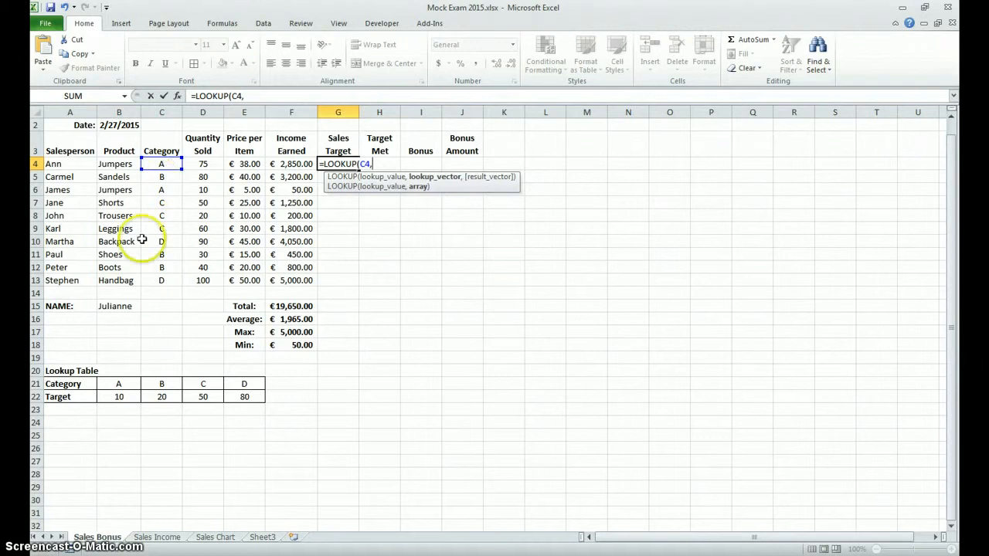
pyautogui.moveTo(111, 384); pyautogui.dragTo(241, 394)
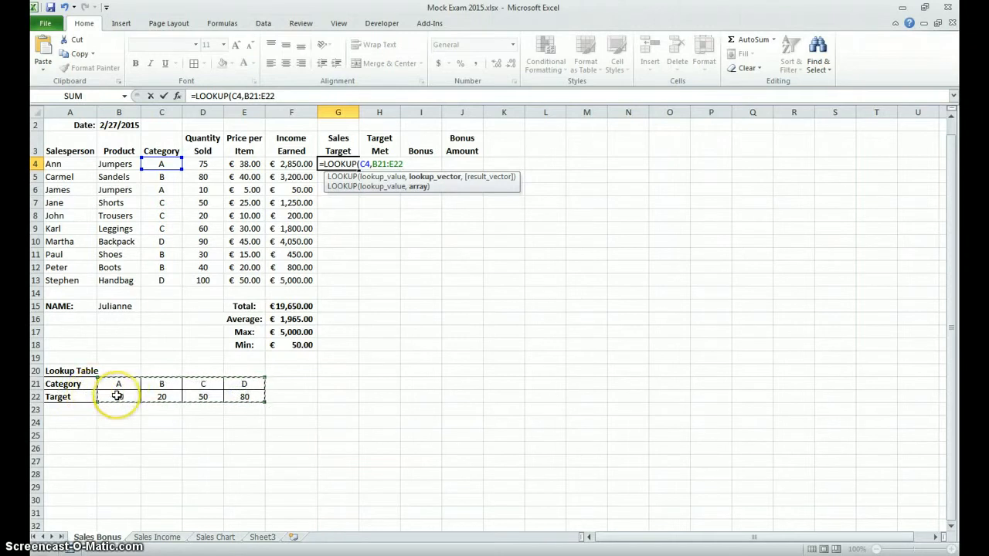
pyautogui.write(')')
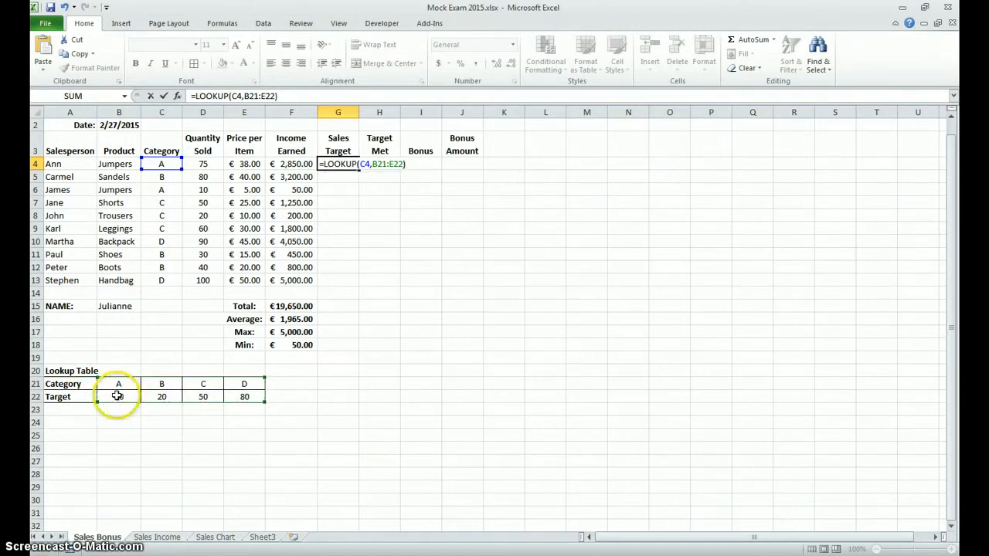
# Step: Make the lookup range in G4's formula absolute as $B$21:$E$22, keep C4 relative, and enter the formula
pyautogui.click(382, 163)
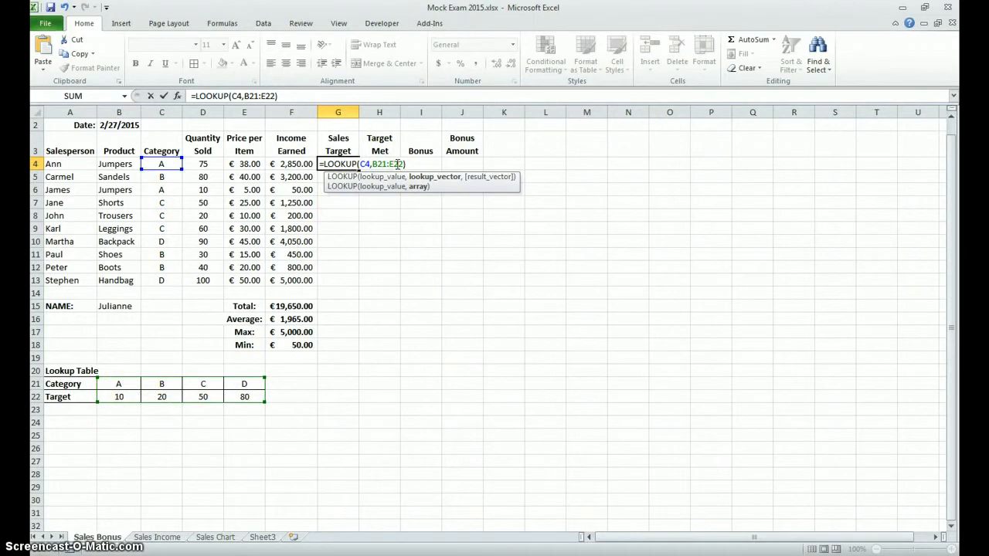
pyautogui.press('F4')
pyautogui.click(407, 164)
pyautogui.press('F4')
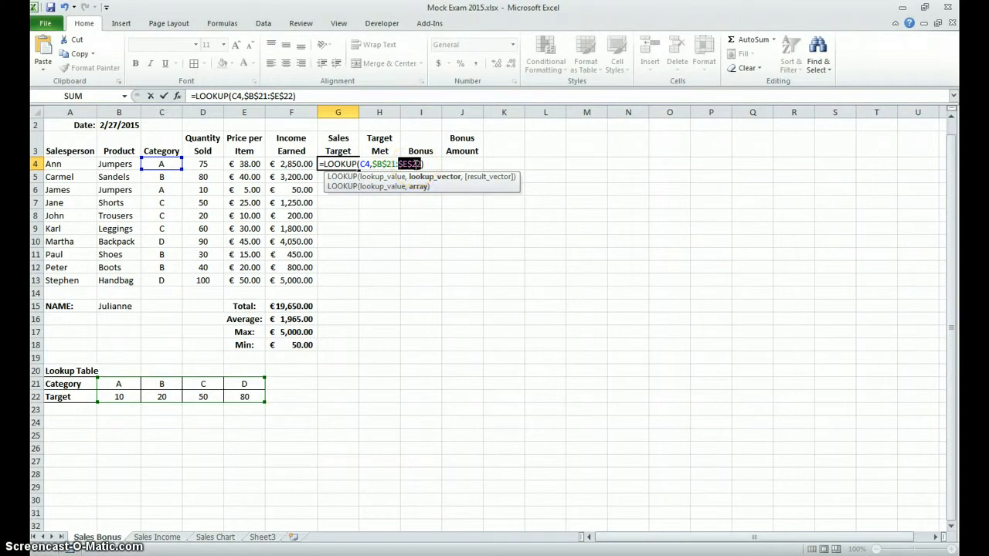
pyautogui.click(410, 164)
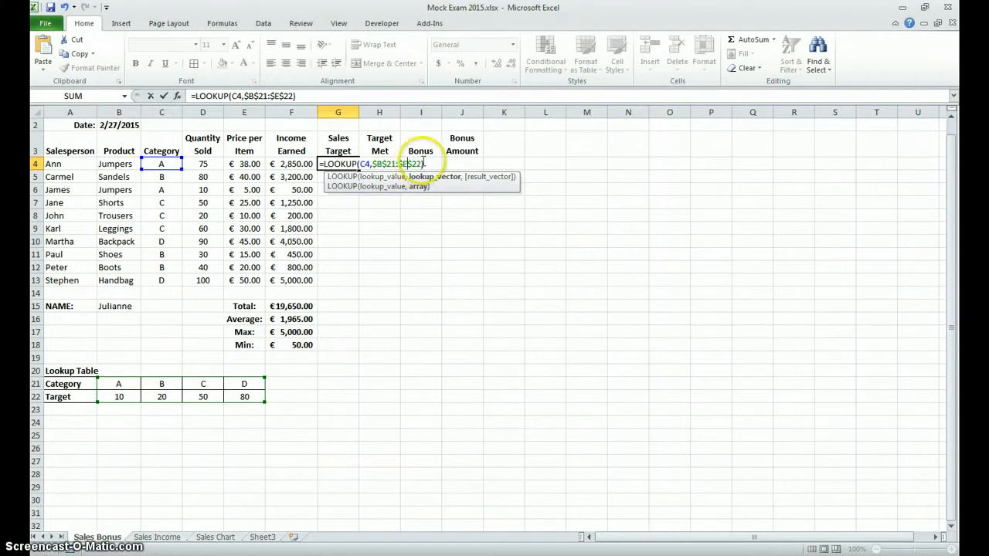
pyautogui.click(366, 164)
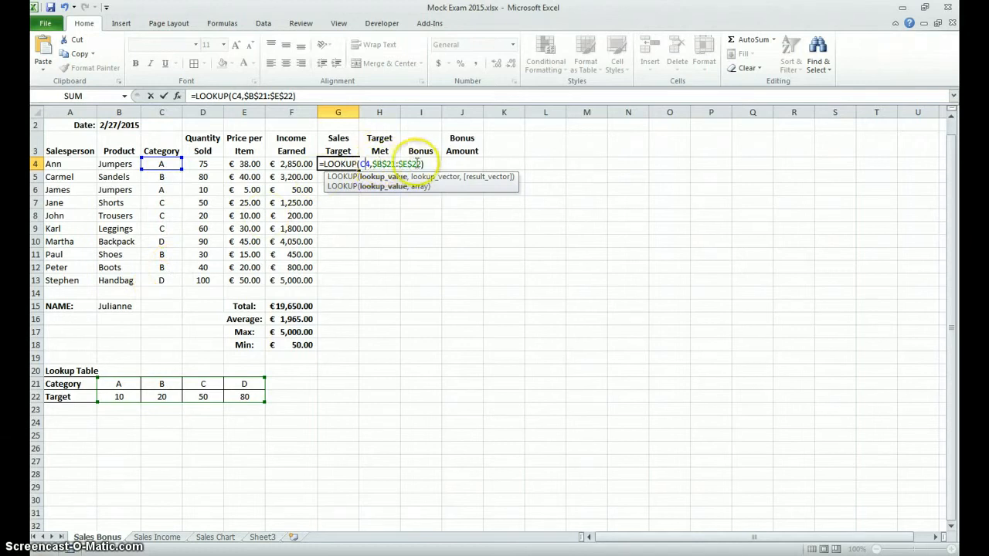
pyautogui.click(383, 164)
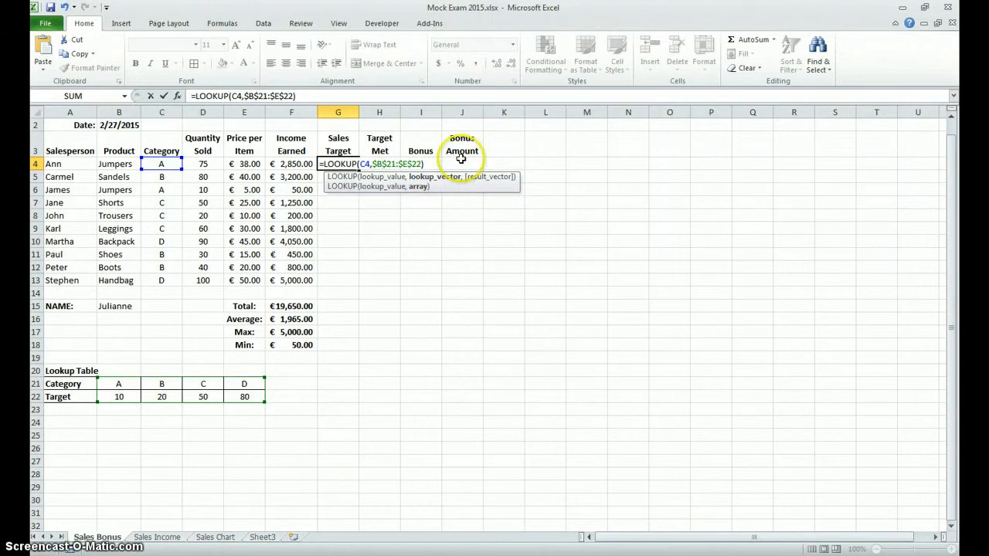
pyautogui.press('Return')
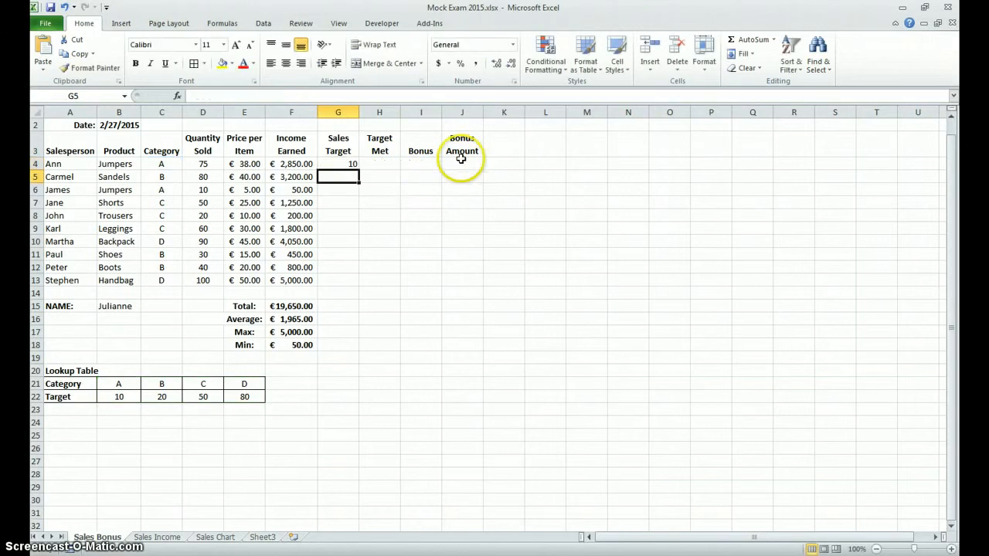
# Step: Fill the Sales Target formula from G4 down to G13
pyautogui.click(348, 165)
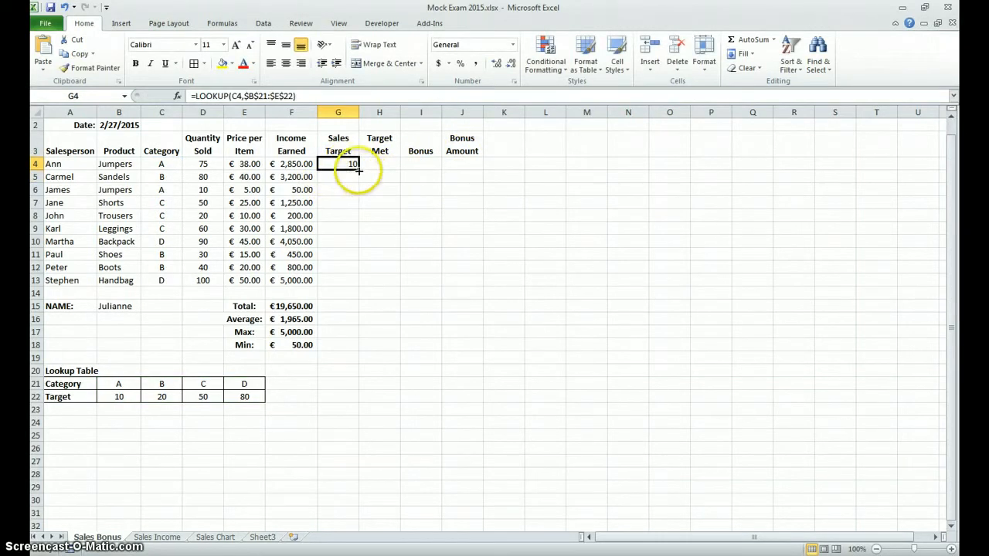
pyautogui.moveTo(358, 170); pyautogui.dragTo(350, 286)
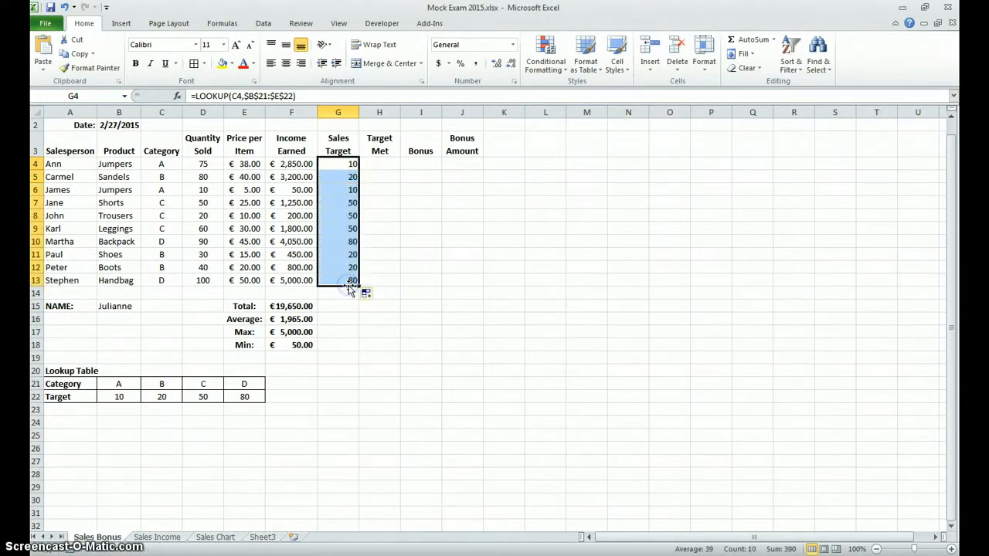
pyautogui.click(344, 283)
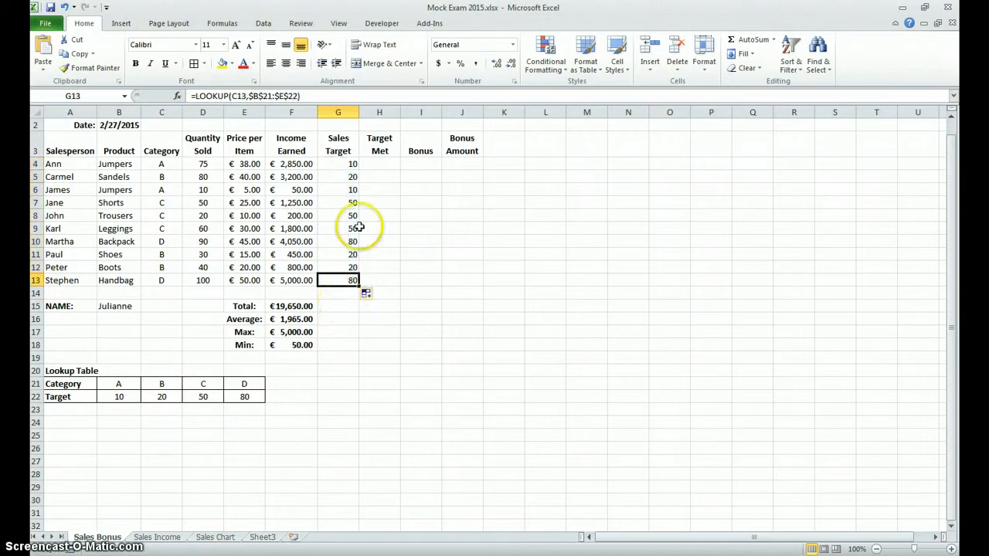
# Step: Review the empty Target Met range H4:H13 and compare the quantity sold in D4 with the sales target in G4
pyautogui.moveTo(384, 163); pyautogui.dragTo(380, 281)
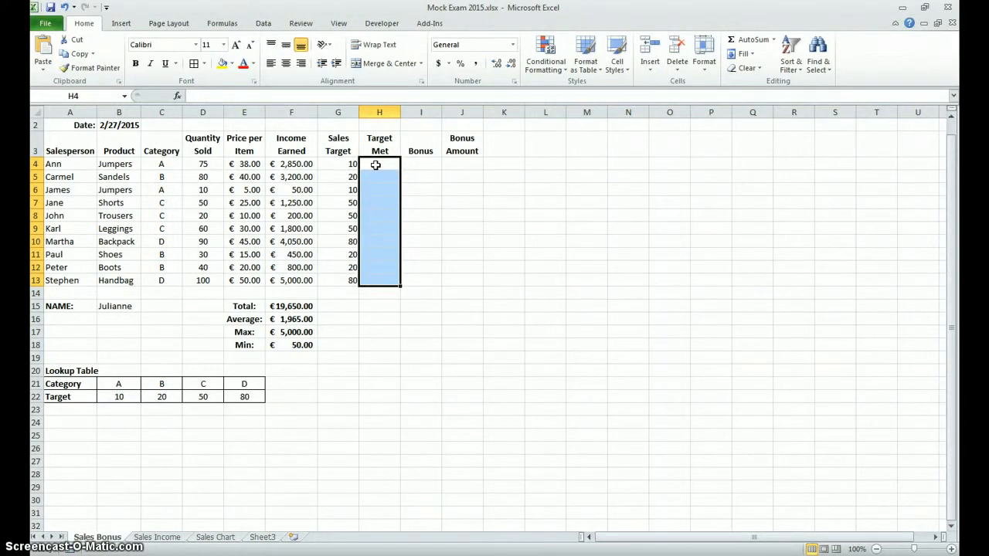
pyautogui.click(206, 164)
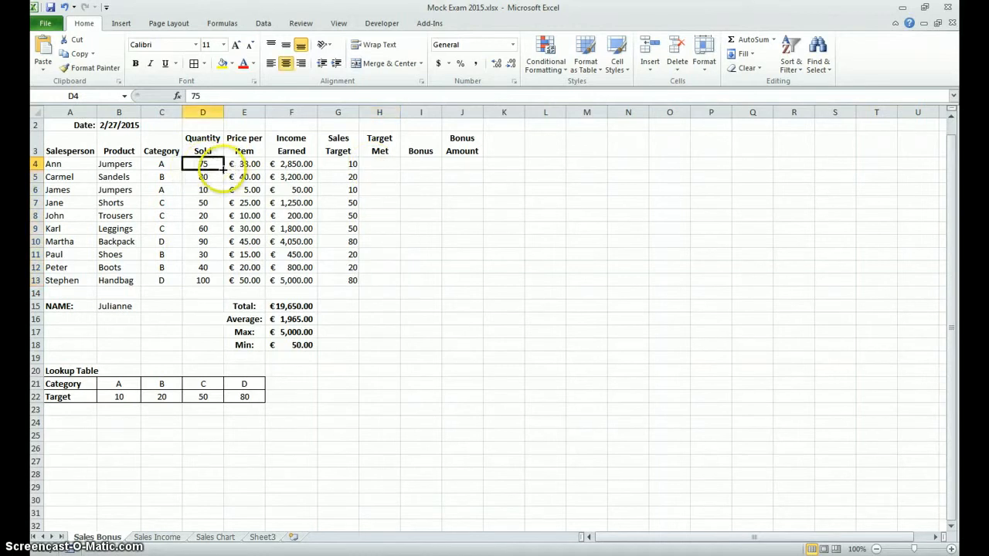
pyautogui.click(326, 164)
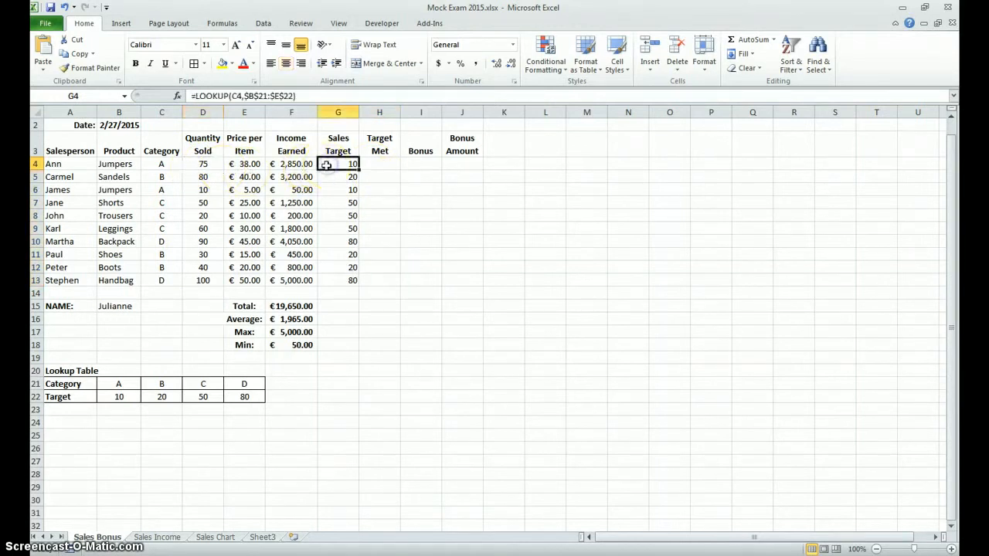
pyautogui.click(213, 164)
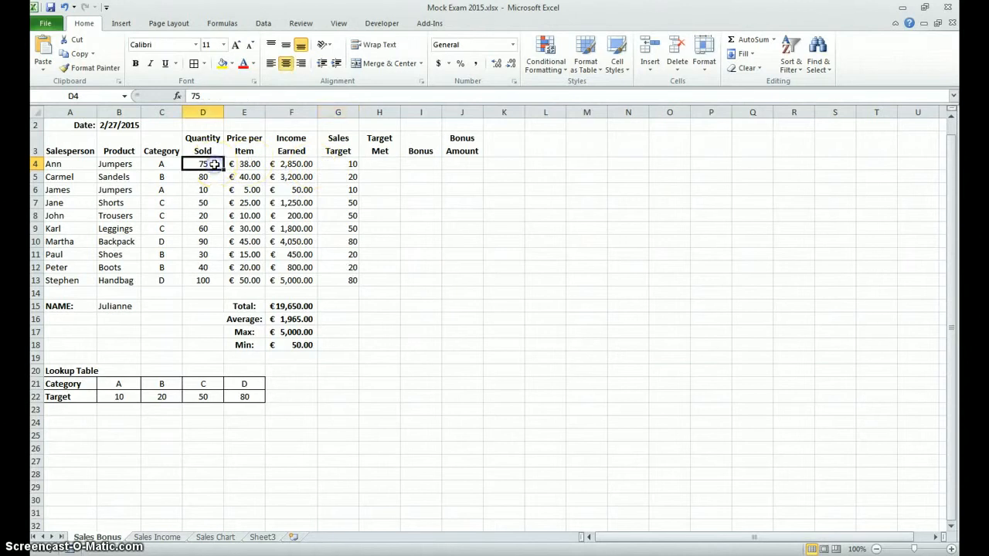
pyautogui.click(342, 163)
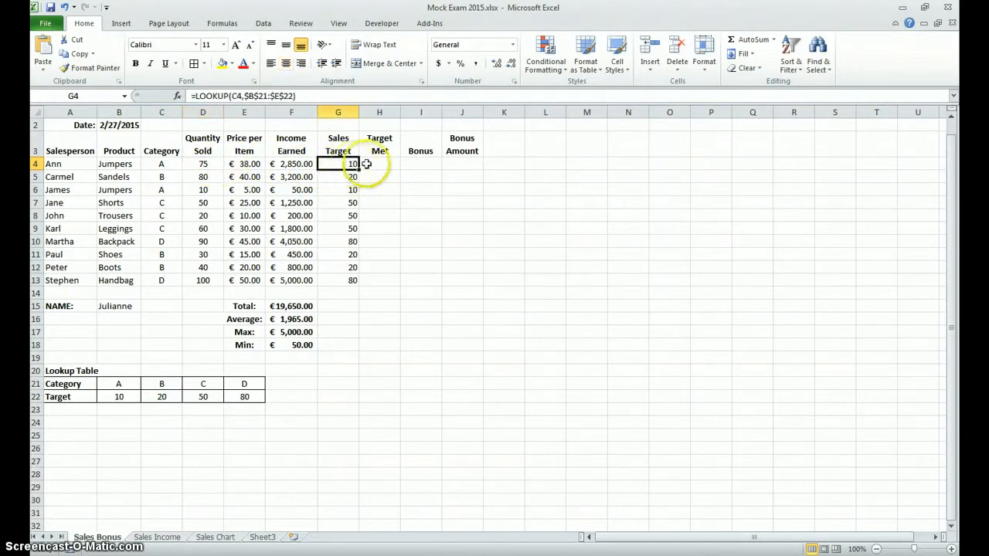
# Step: Enter the formula =IF(D4<G4,"no","yes") in the first Target Met cell, H4
pyautogui.click(370, 164)
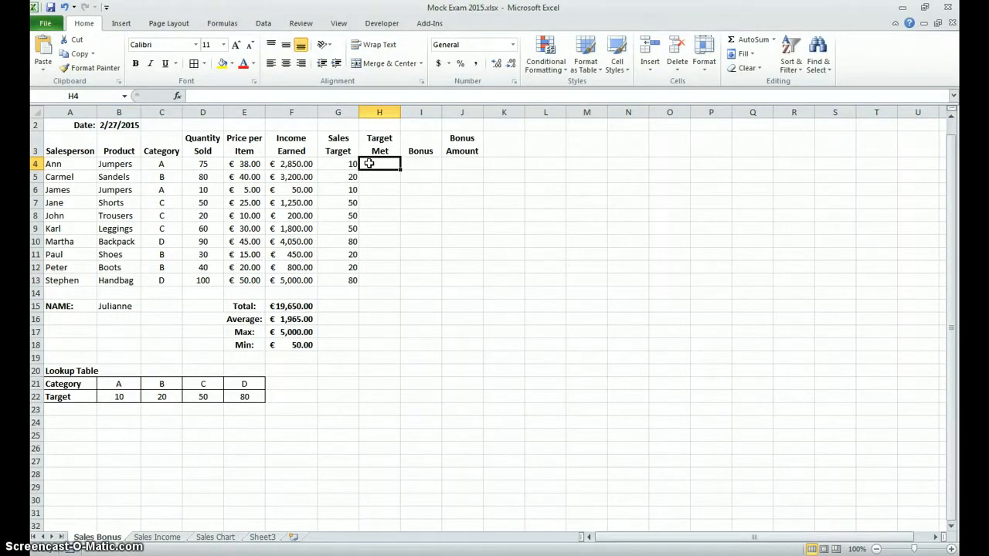
pyautogui.write('=if')
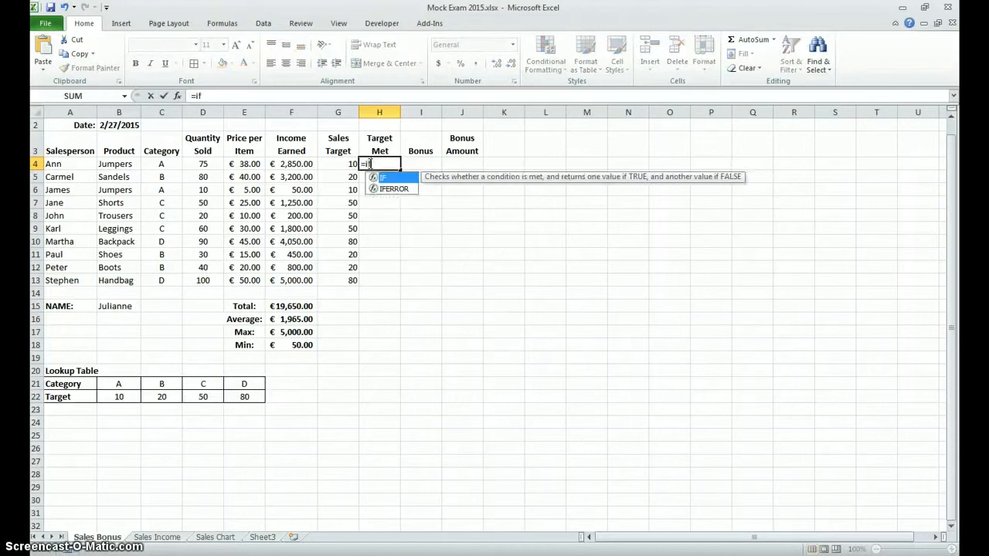
pyautogui.write('(')
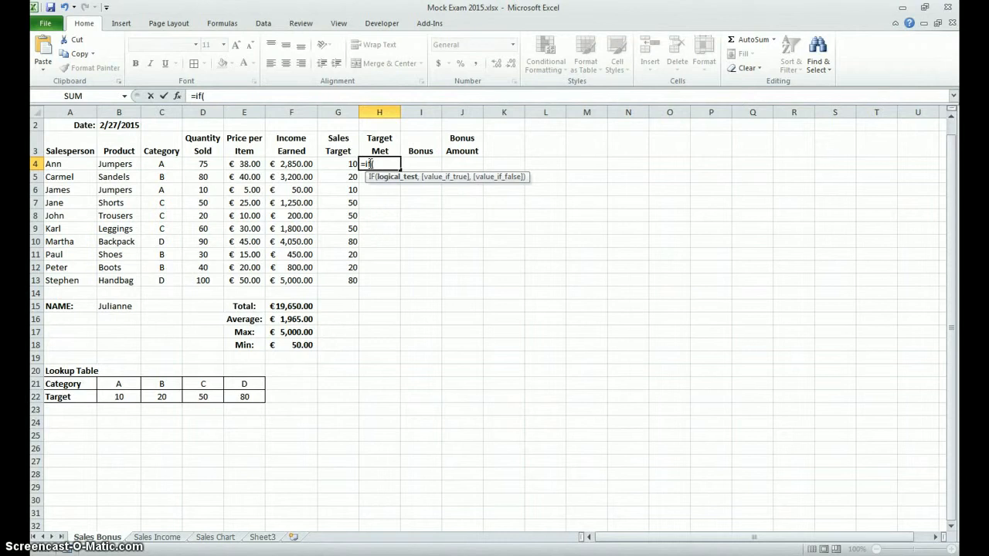
pyautogui.click(200, 163)
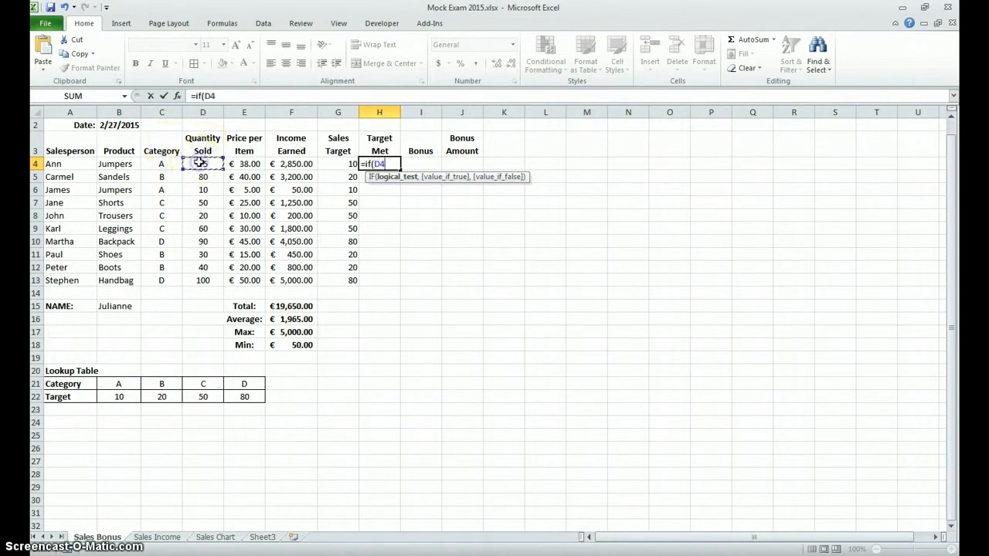
pyautogui.write('<')
pyautogui.click(336, 164)
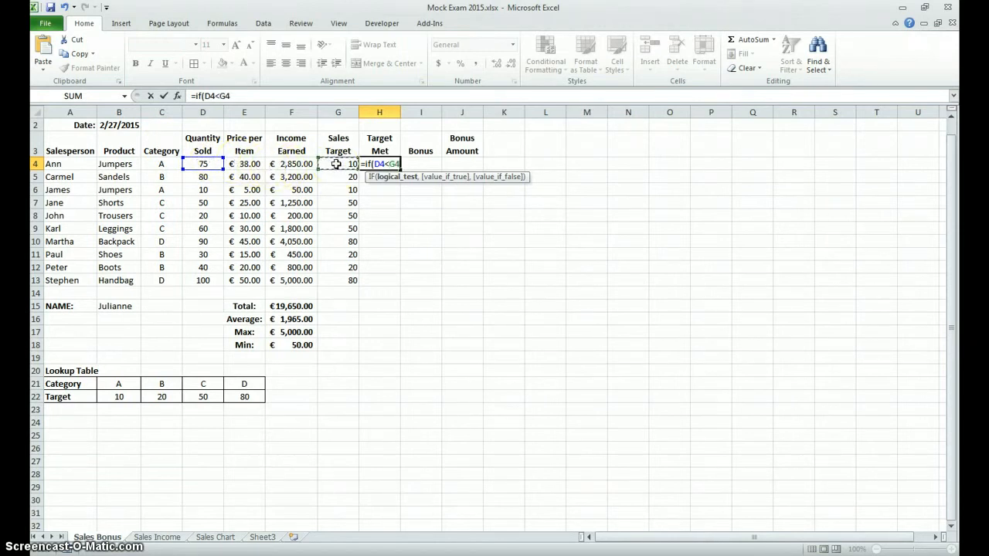
pyautogui.write(',"no')
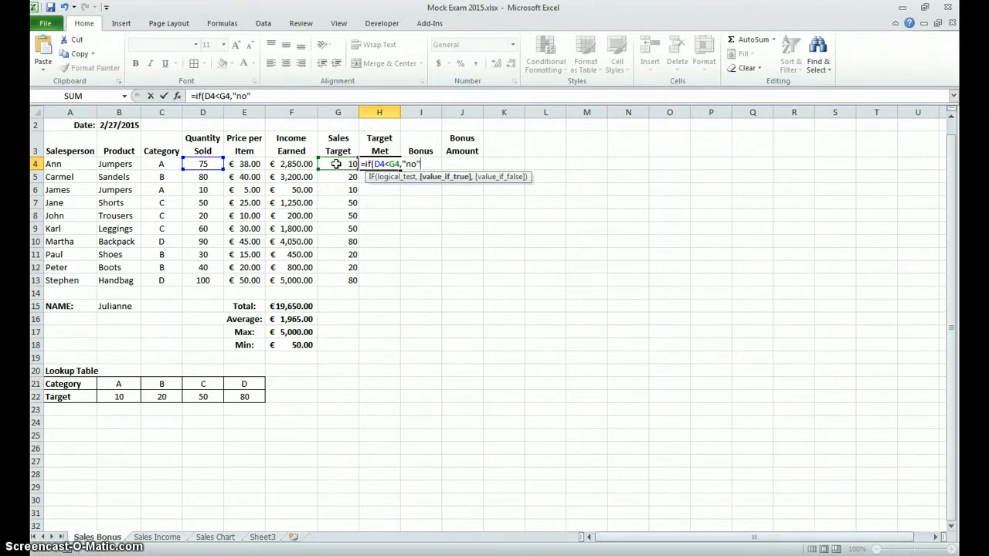
pyautogui.write(',"yes')
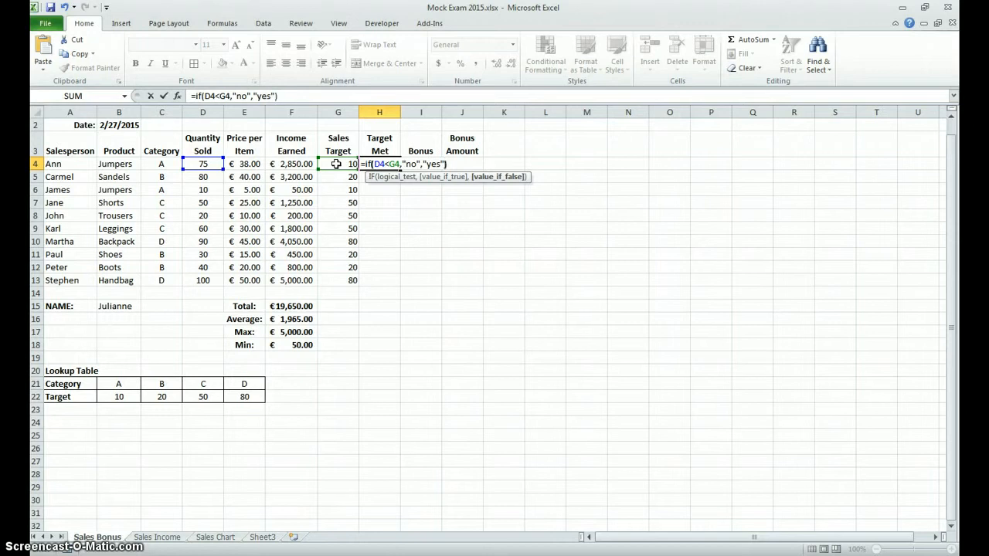
pyautogui.press('Return')
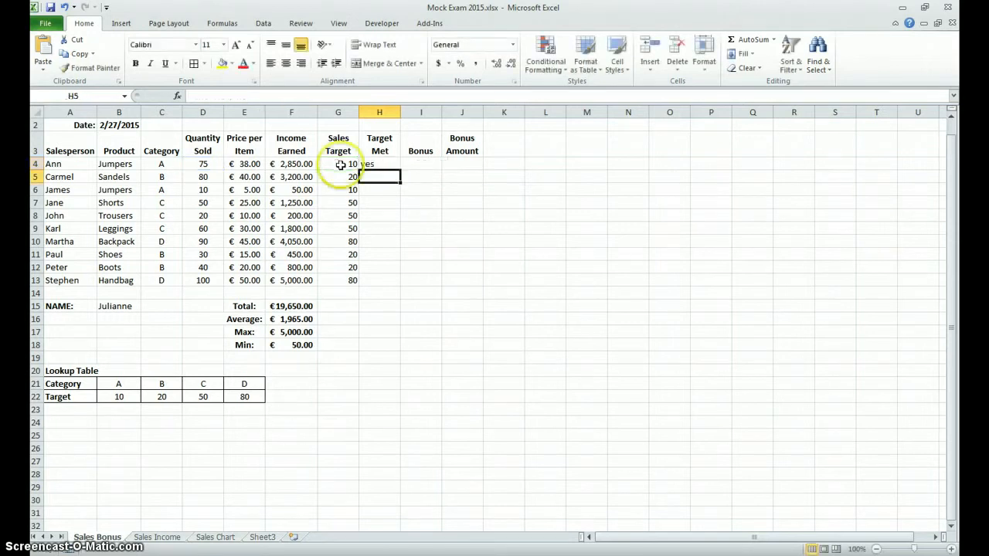
# Step: Fill the Target Met formula from H4 down to H13 and check the copied formula in H8
pyautogui.click(388, 166)
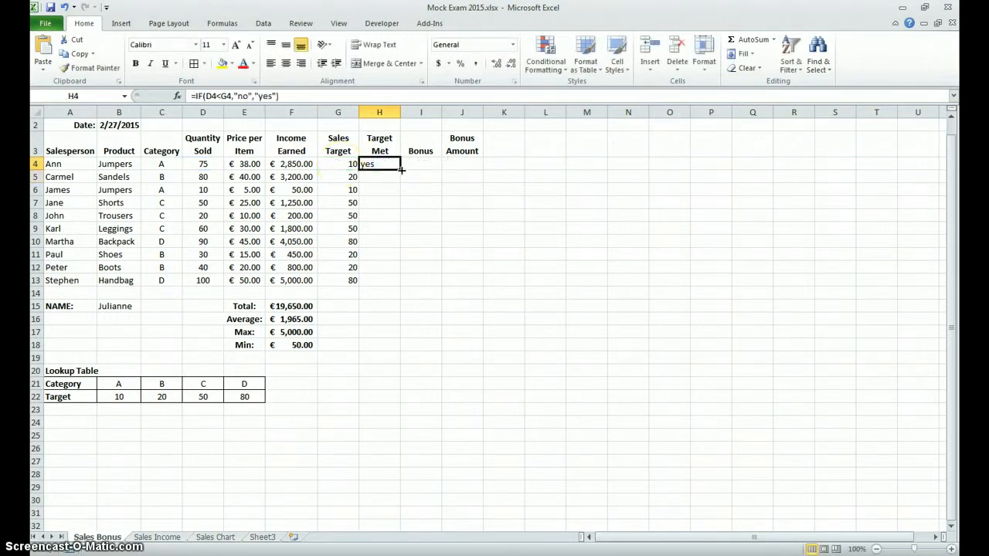
pyautogui.doubleClick(400, 169)
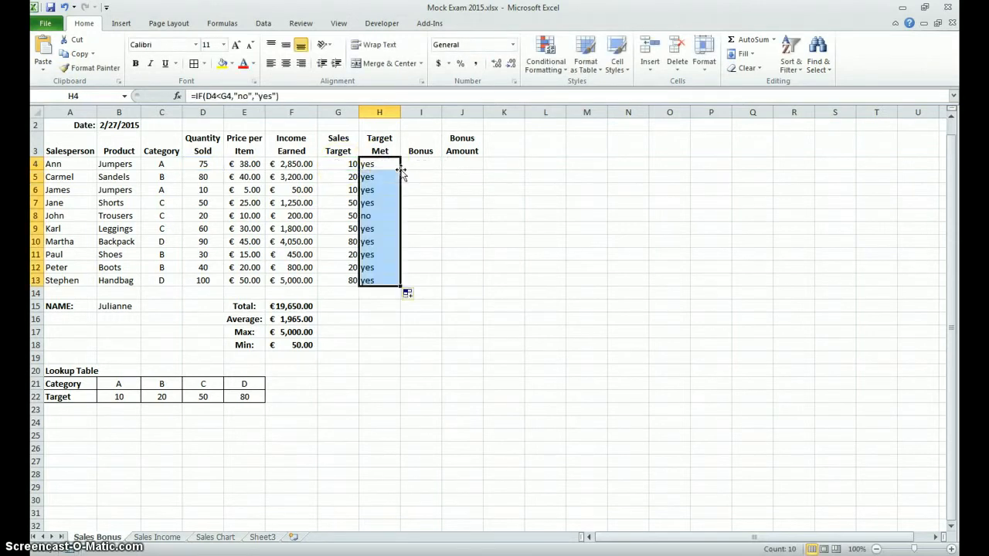
pyautogui.click(374, 215)
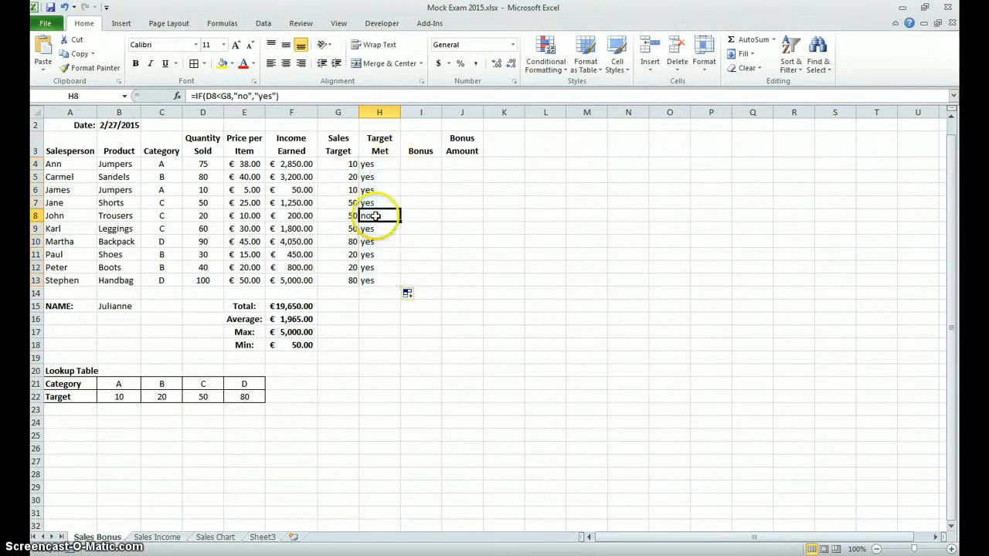
pyautogui.click(383, 168)
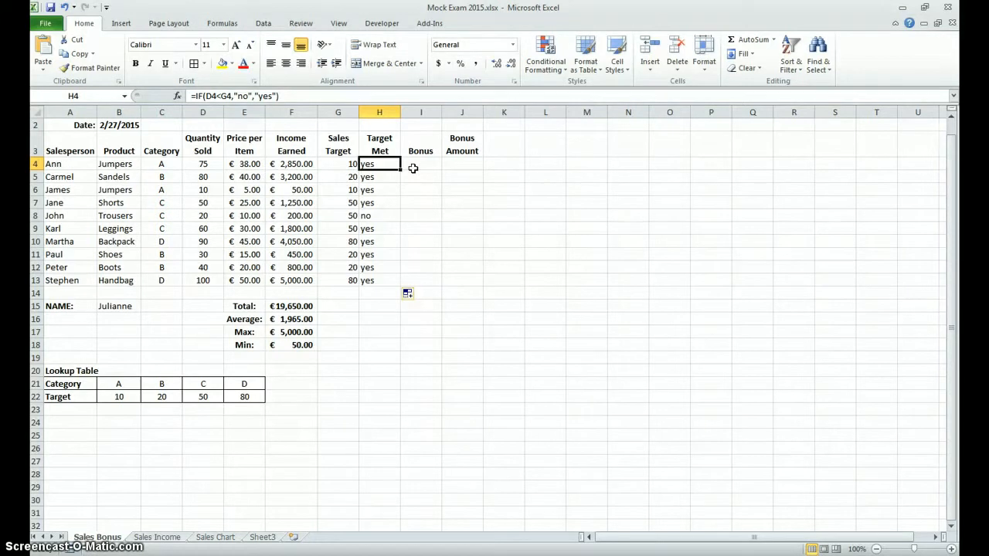
# Step: Start the Bonus formula in I4 with the first condition, =IF(F4>5000,20%, leaving the value-if-false argument open
pyautogui.click(413, 168)
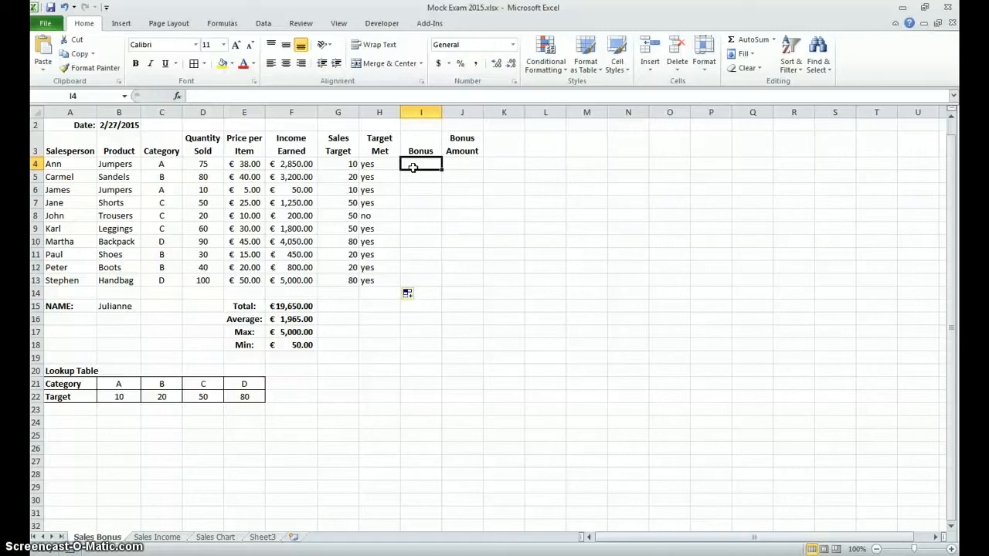
pyautogui.click(418, 160)
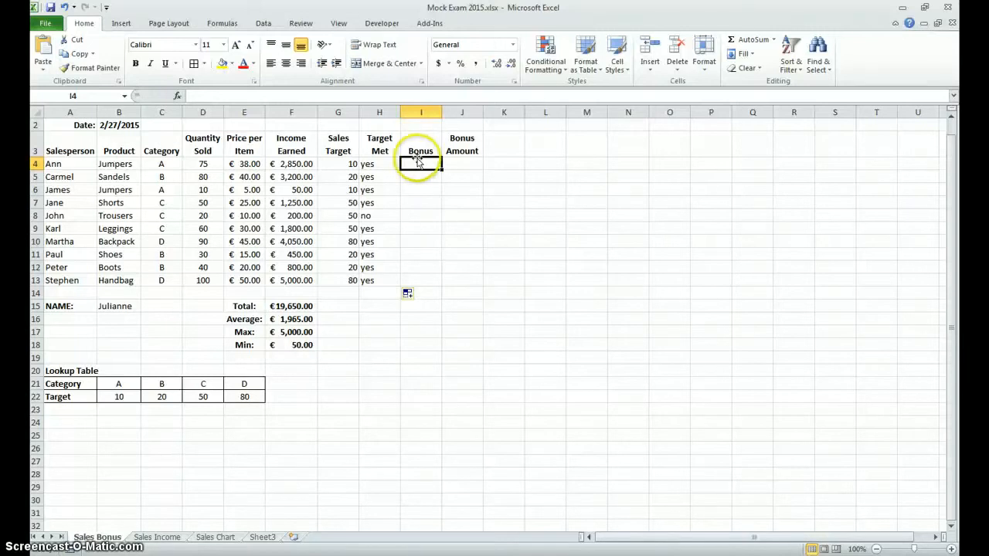
pyautogui.write('i')
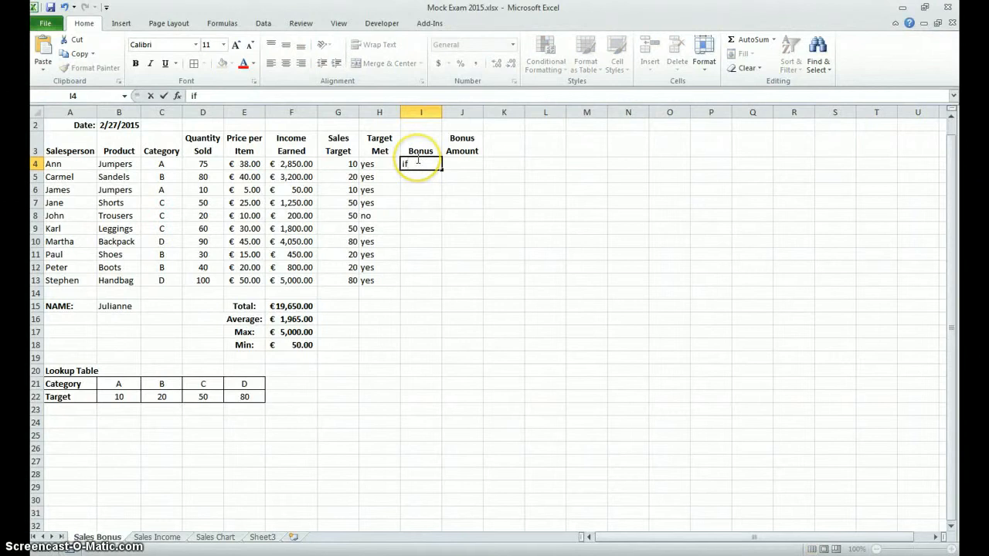
pyautogui.press('BackSpace')
pyautogui.write('=if(')
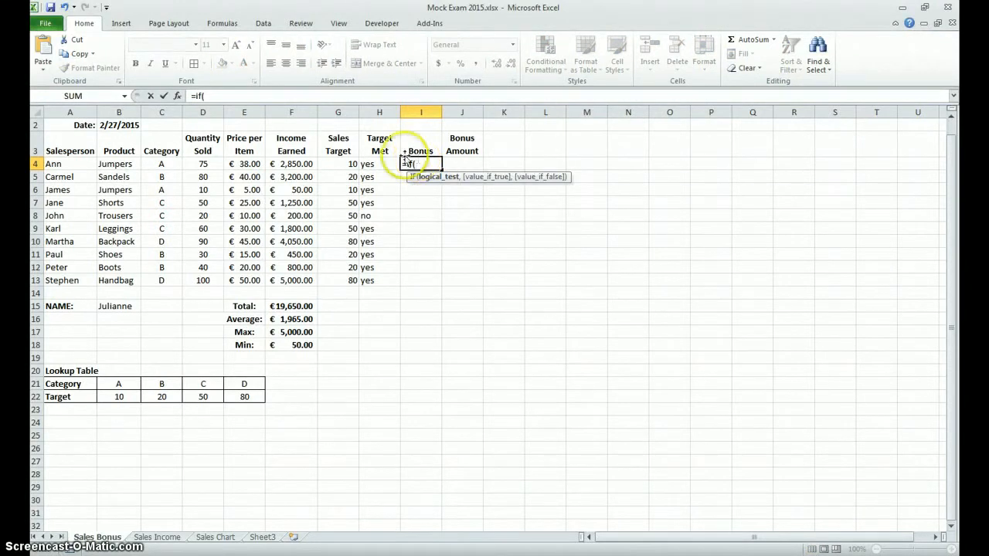
pyautogui.click(305, 164)
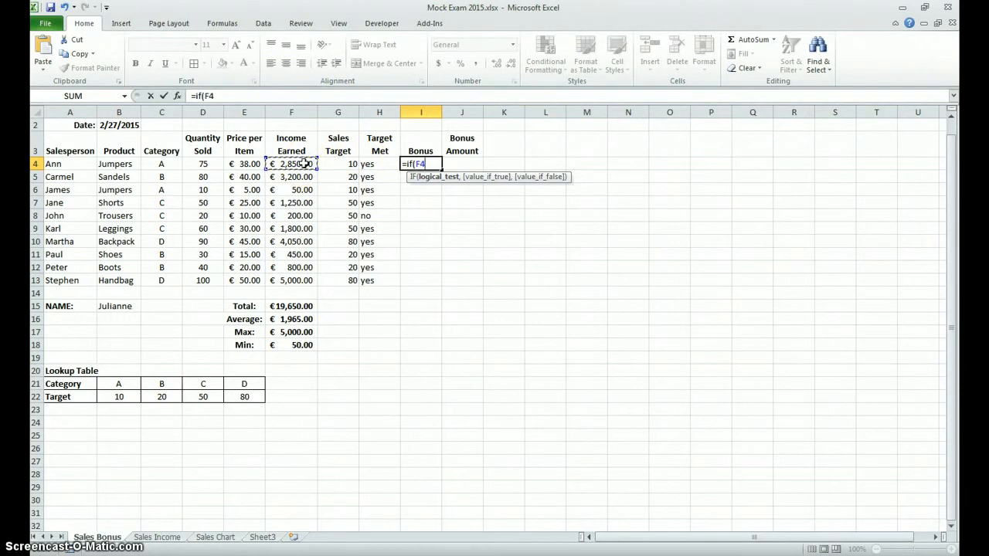
pyautogui.write('>5000,')
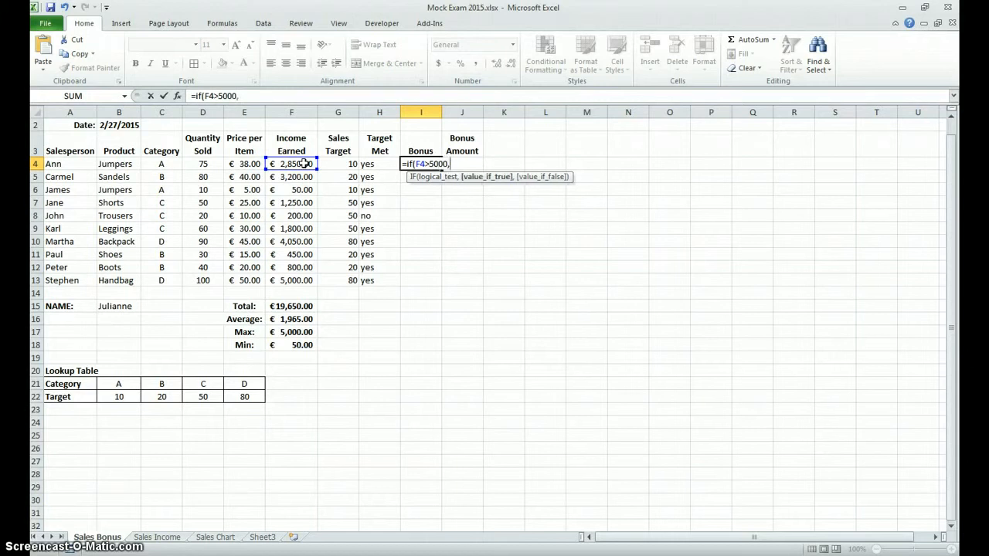
pyautogui.write('20%,')
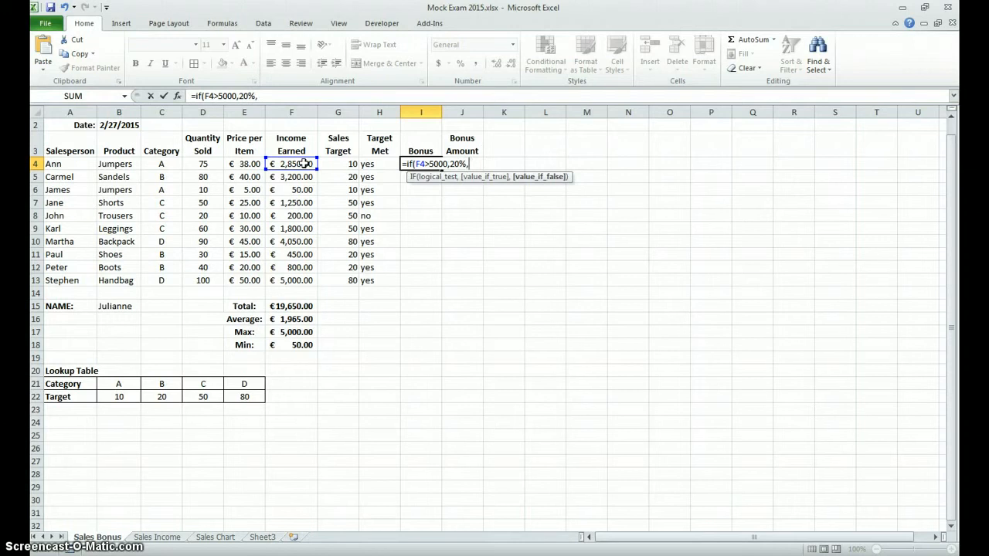
pyautogui.write('if(')
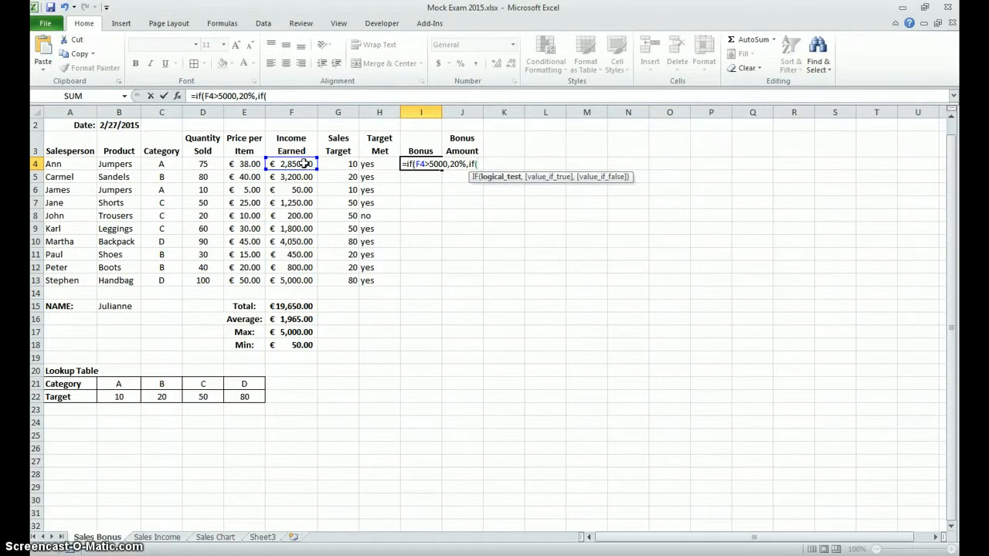
# Step: Complete I4's Bonus formula with the nested condition IF(F4>3000,10%,0%) as the value if false, and enter it
pyautogui.click(292, 164)
pyautogui.write('>')
pyautogui.write('300')
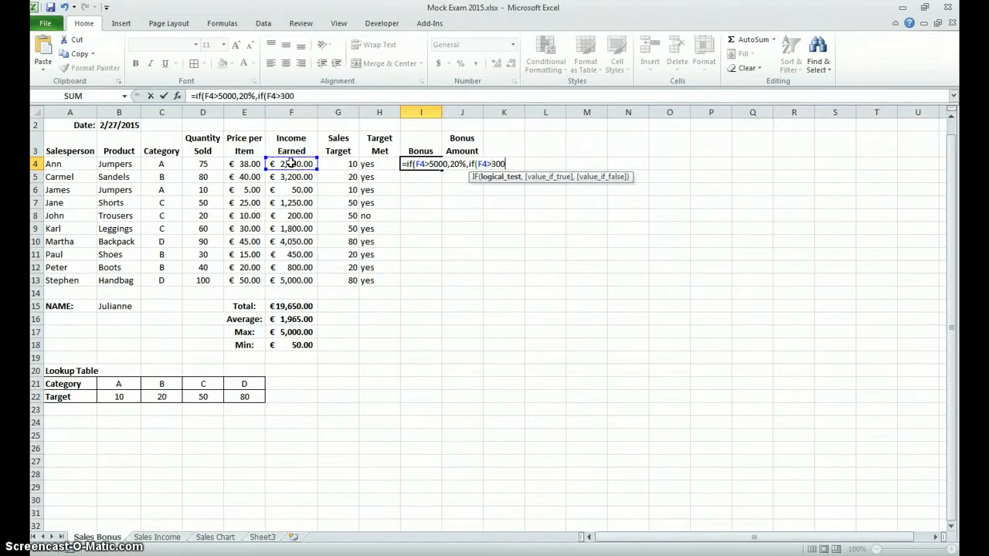
pyautogui.write('0,')
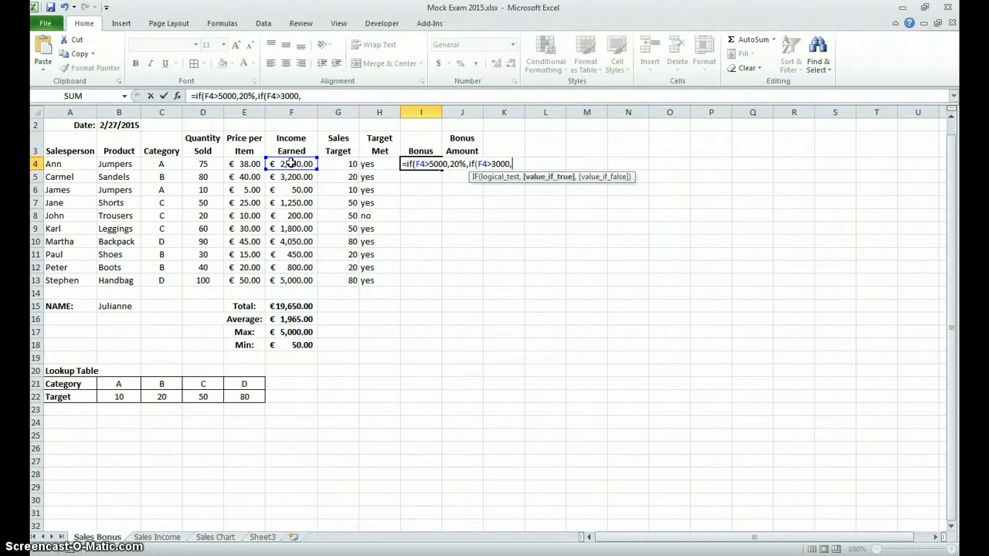
pyautogui.write('10%,0')
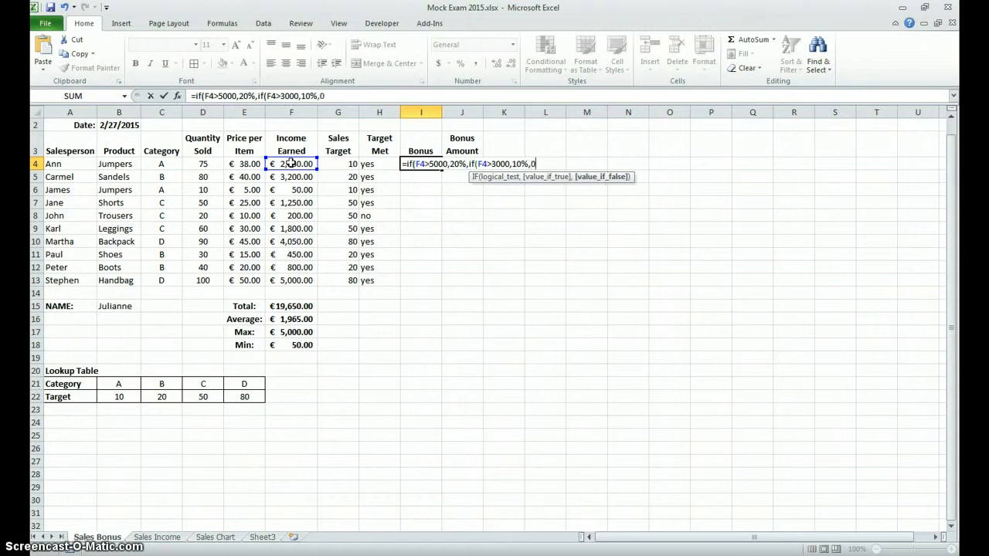
pyautogui.write('%)')
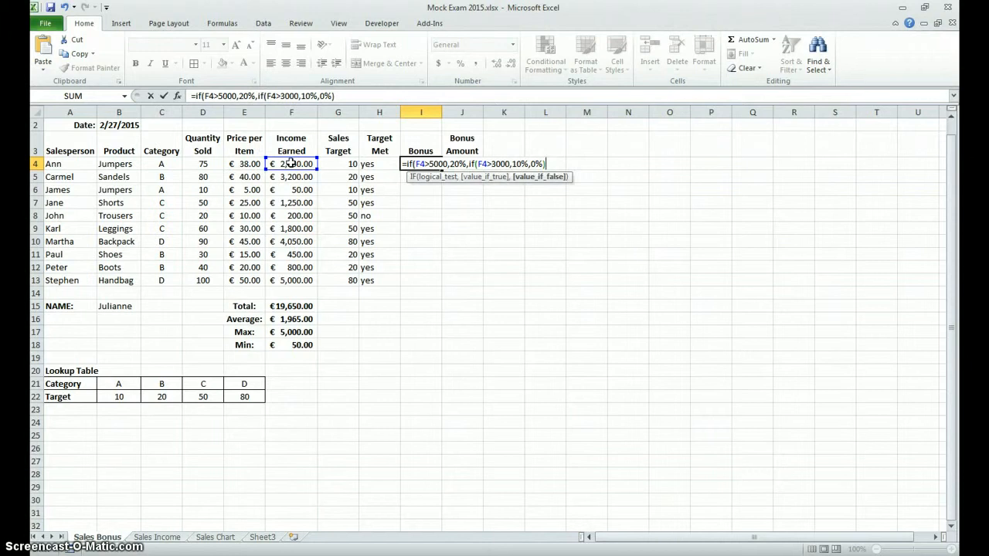
pyautogui.write(')')
pyautogui.press('Return')
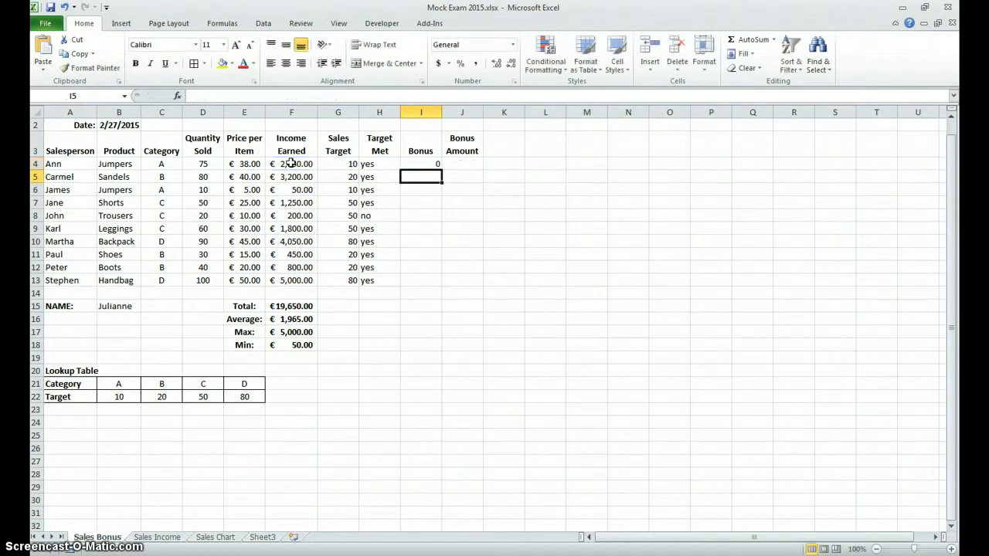
# Step: Fill the Bonus formula from I4 down to I13 and check the copied formula in I5
pyautogui.click(420, 163)
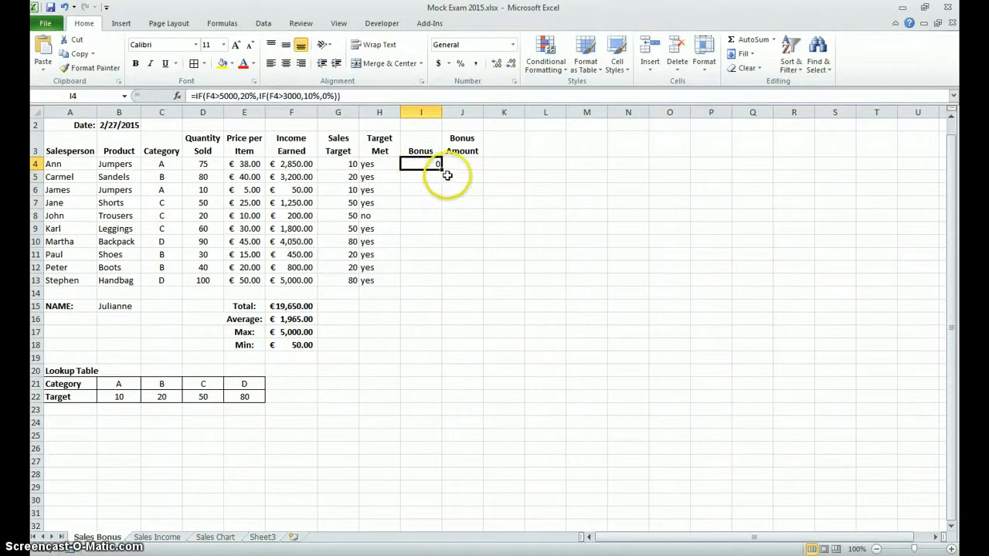
pyautogui.moveTo(441, 171); pyautogui.dragTo(439, 281)
pyautogui.click(423, 177)
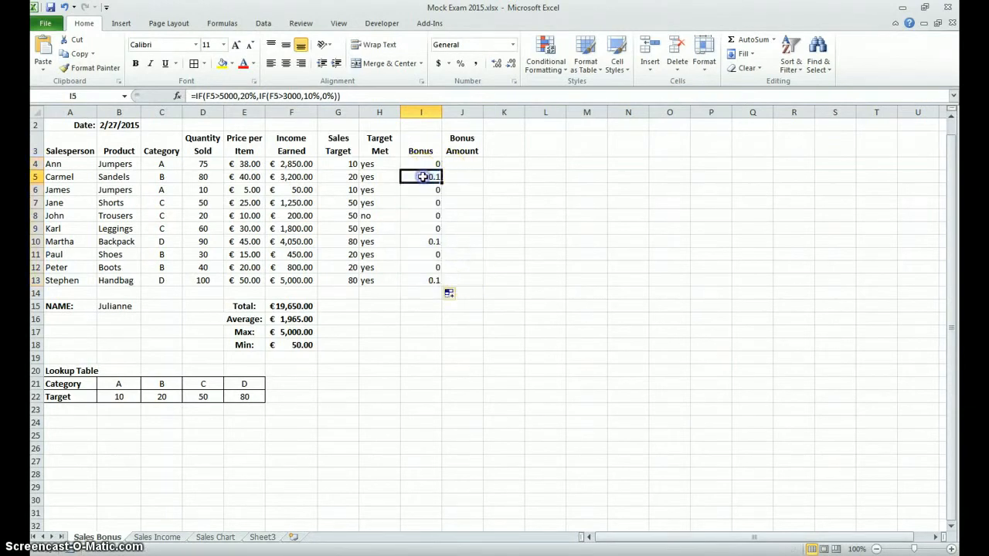
pyautogui.doubleClick(424, 177)
pyautogui.click(477, 220)
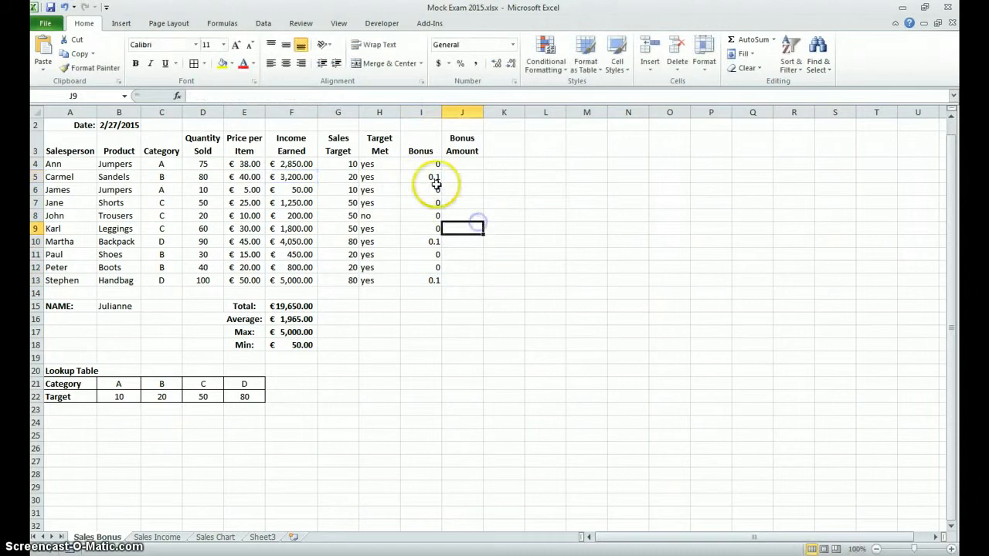
# Step: Format the Bonus values in I4:I13 as percentages
pyautogui.click(436, 183)
pyautogui.moveTo(417, 162); pyautogui.dragTo(428, 281)
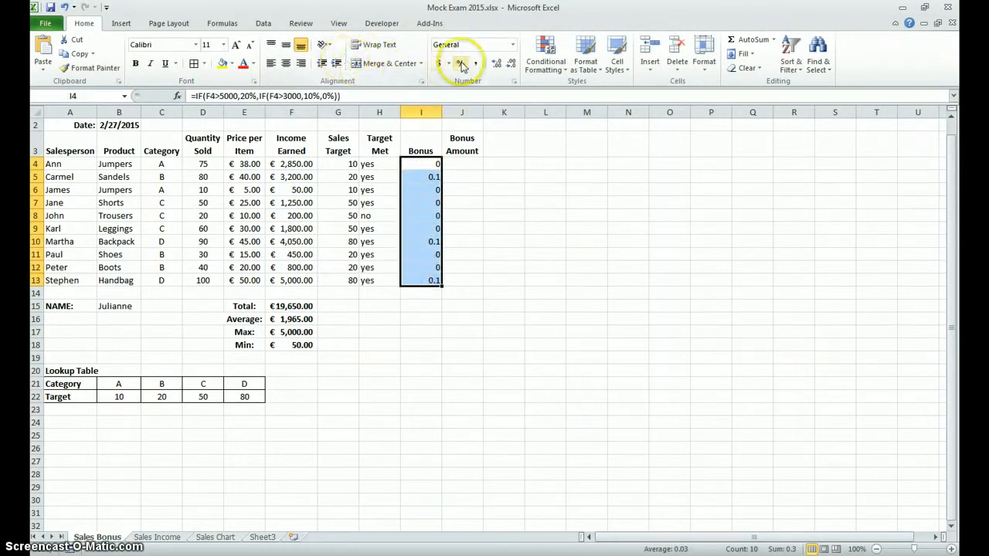
pyautogui.click(461, 65)
pyautogui.click(460, 281)
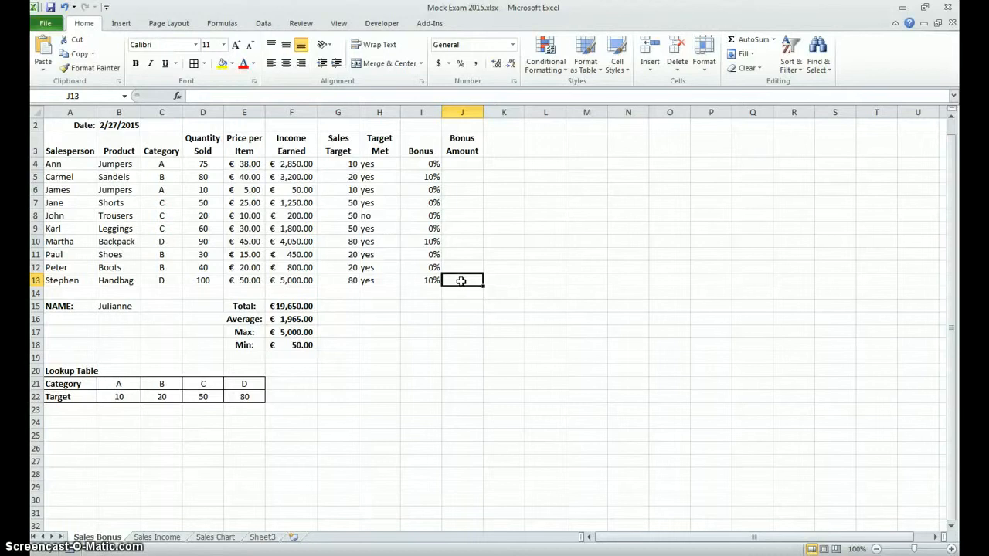
# Step: Enter the formula =F4*I4 in the first Bonus Amount cell, J4, multiplying income earned by the bonus rate
pyautogui.click(473, 164)
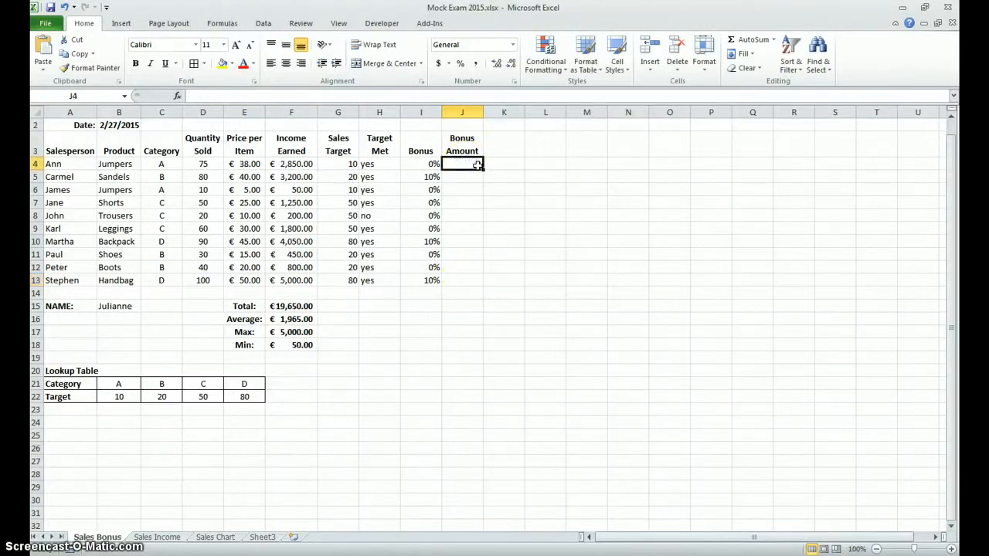
pyautogui.write('=')
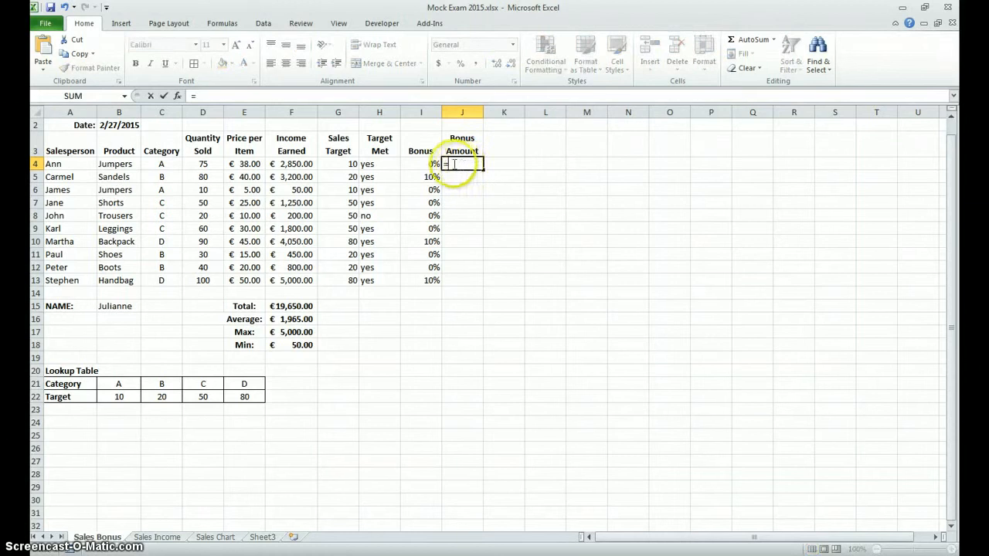
pyautogui.click(307, 164)
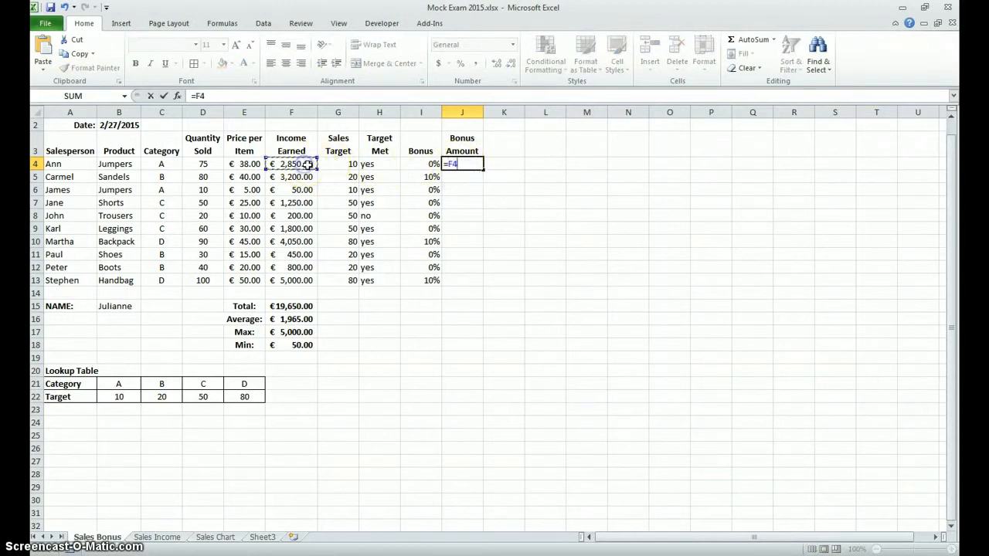
pyautogui.write('*')
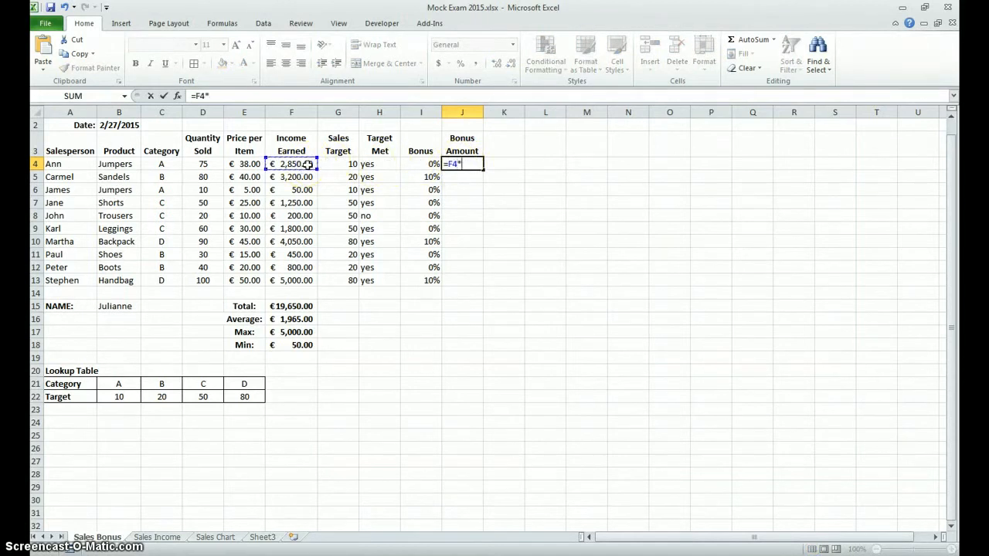
pyautogui.click(421, 164)
pyautogui.press('Return')
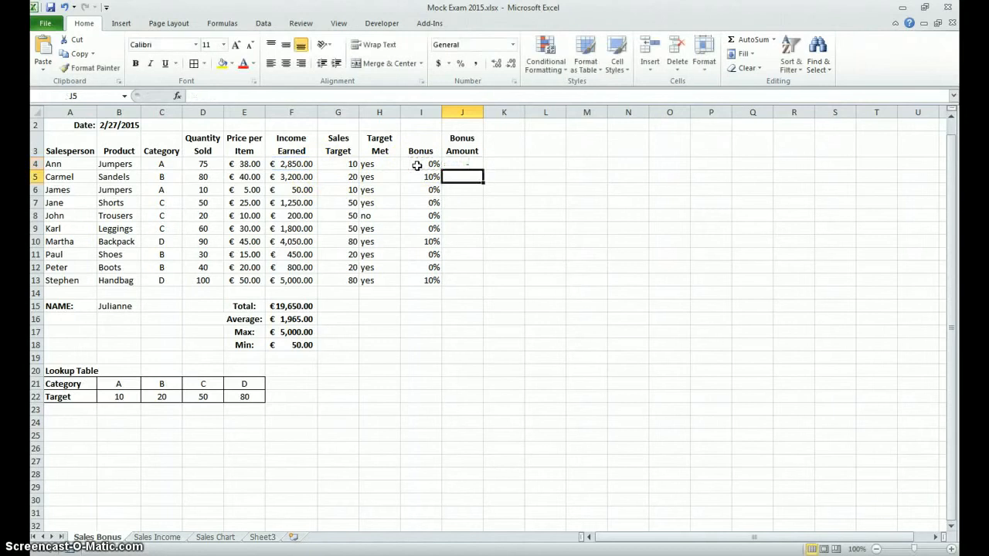
# Step: Fill the Bonus Amount formula from J4 down to J13 and check the copied formulas in J5, J10 and J13
pyautogui.click(464, 164)
pyautogui.moveTo(483, 170); pyautogui.dragTo(482, 286)
pyautogui.click(463, 177)
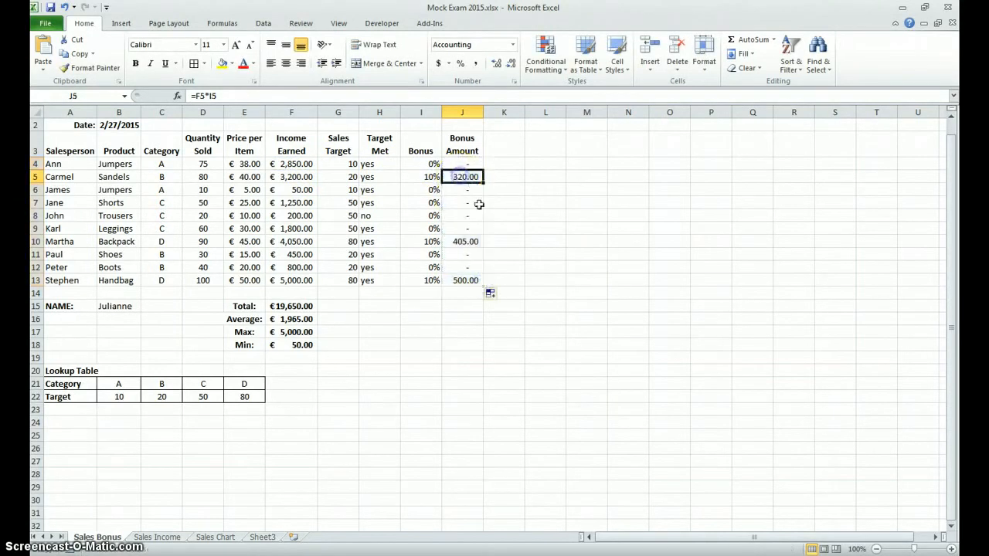
pyautogui.click(471, 242)
pyautogui.click(468, 281)
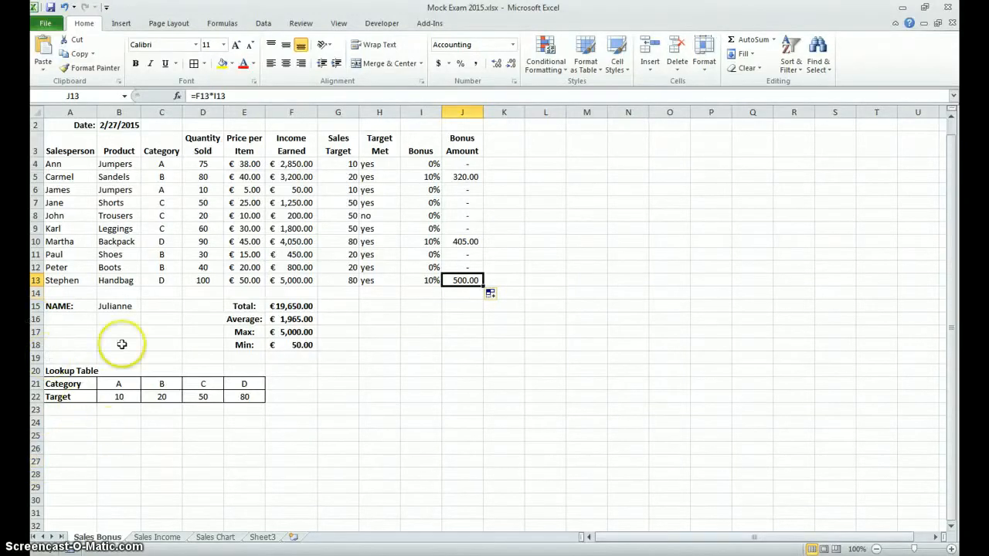
# Step: Unmerge the Sales Bonus Calculations title and merge and centre it across A1:J1
pyautogui.scroll(1, 78, 158)
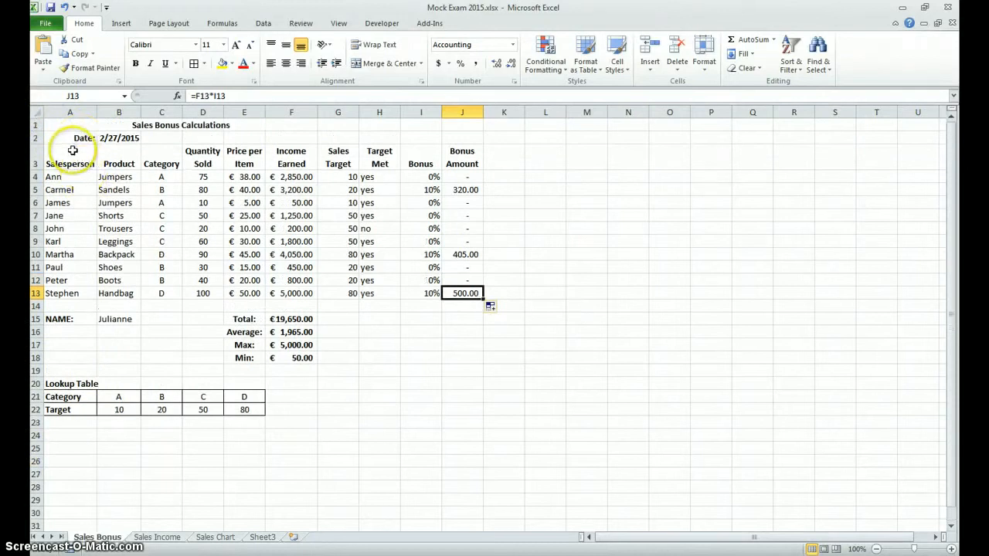
pyautogui.click(150, 125)
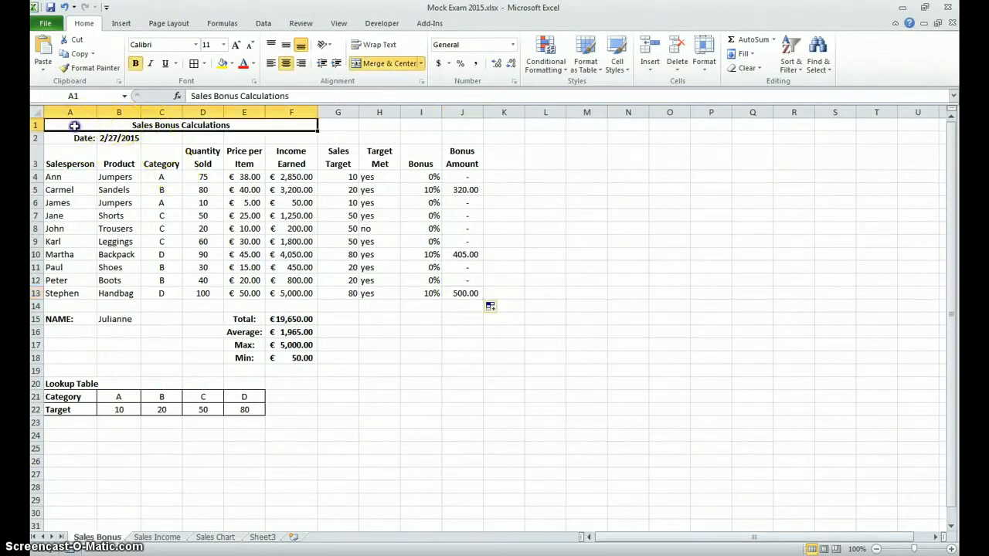
pyautogui.moveTo(74, 126); pyautogui.dragTo(338, 122)
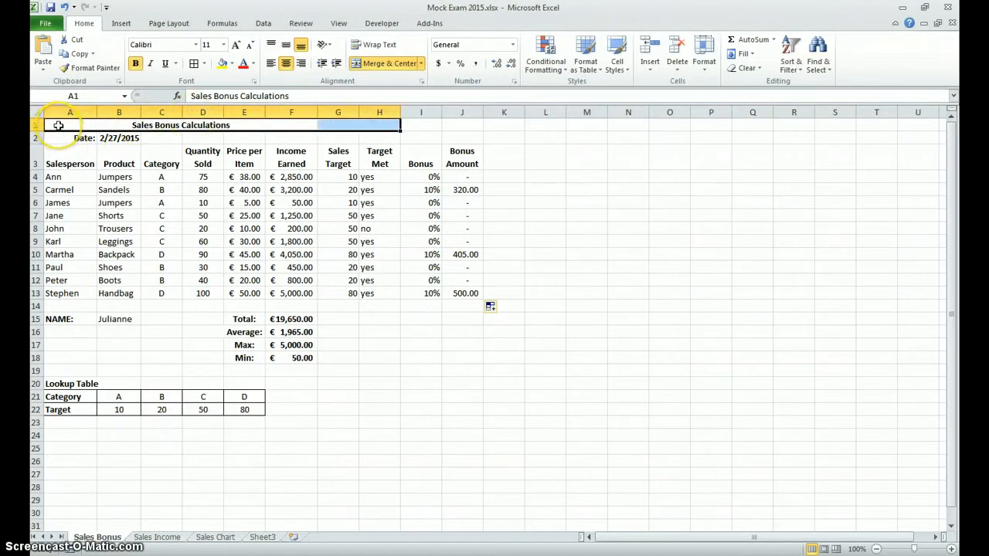
pyautogui.moveTo(58, 126); pyautogui.dragTo(461, 124)
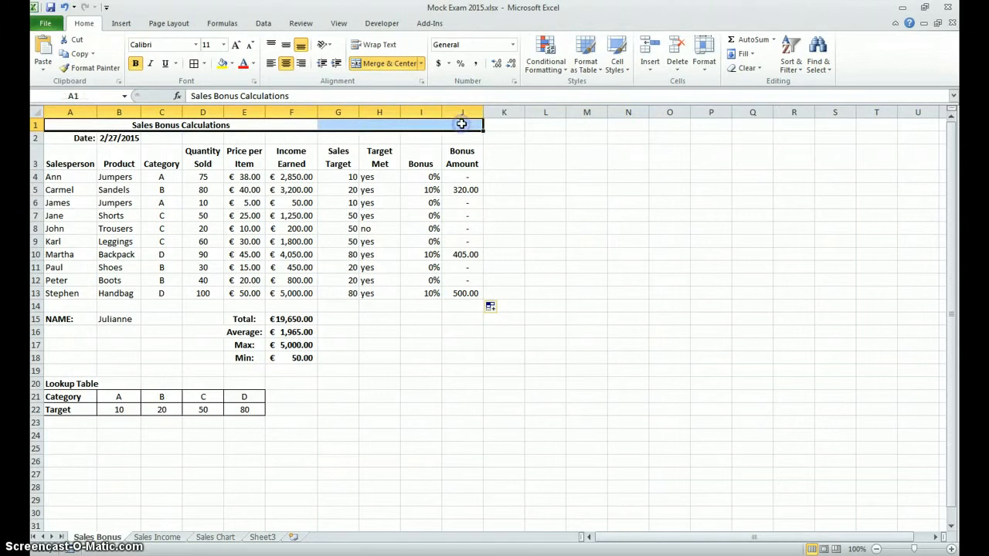
pyautogui.click(376, 64)
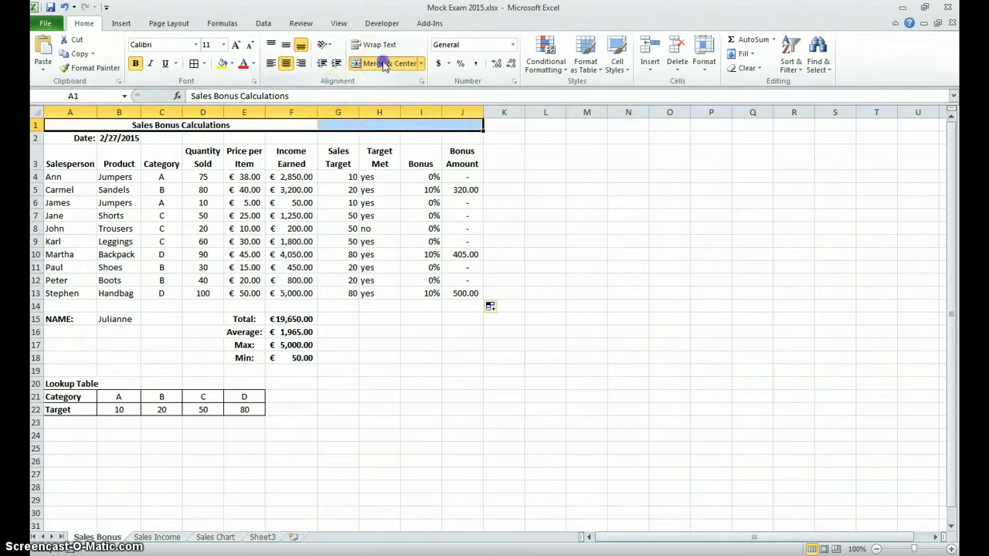
pyautogui.click(382, 64)
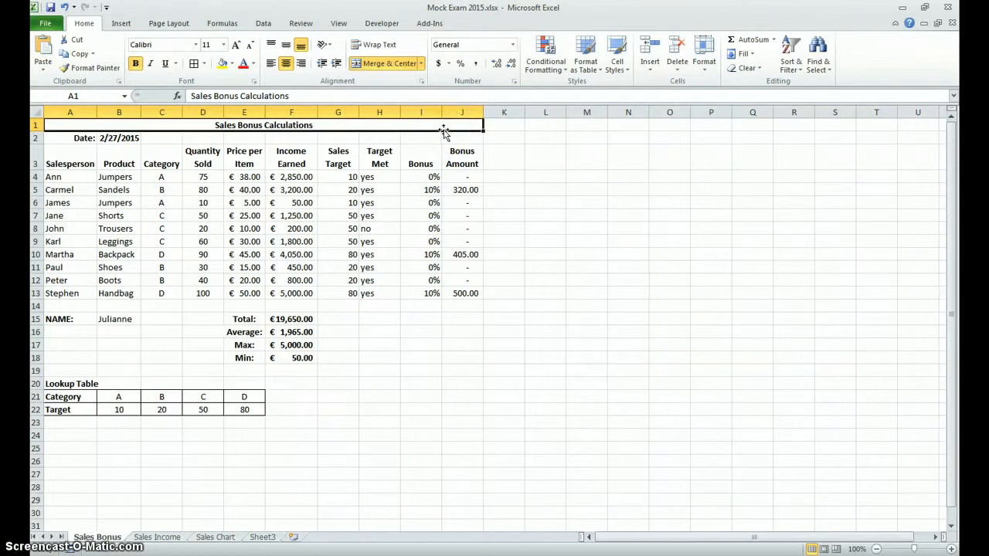
# Step: Format the Bonus Amount values in J4:J13 as Currency and switch them to the Euro (€ 123) accounting format
pyautogui.click(311, 177)
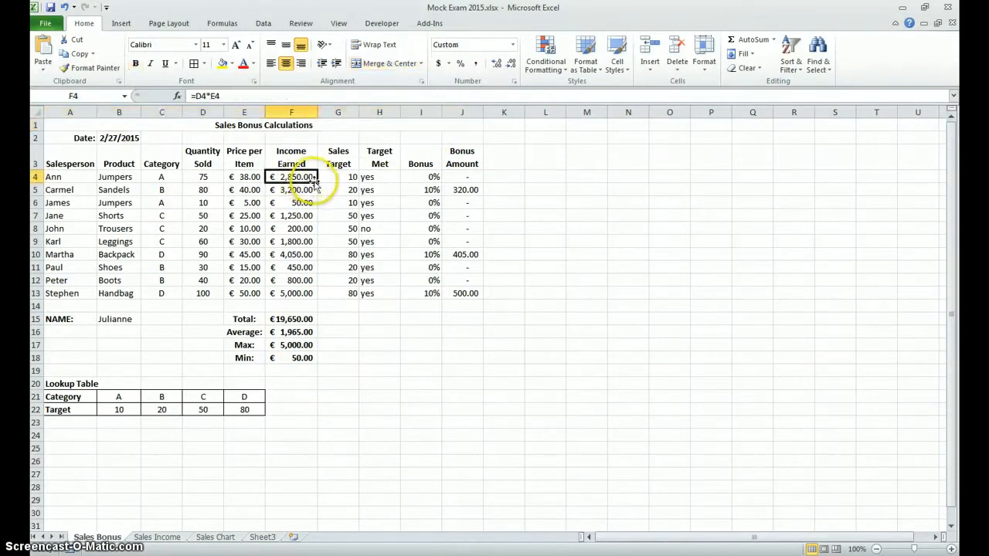
pyautogui.click(240, 193)
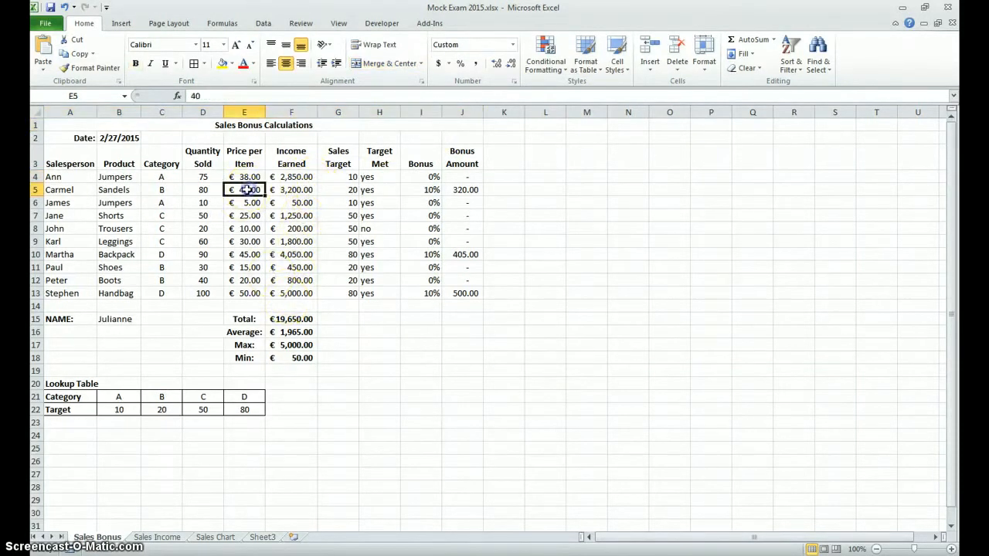
pyautogui.click(300, 327)
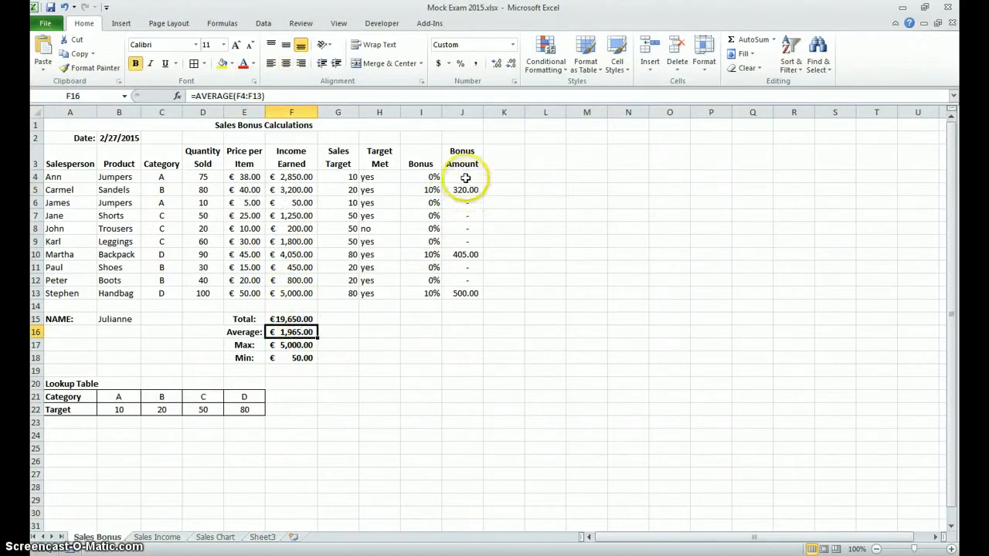
pyautogui.moveTo(469, 177); pyautogui.dragTo(468, 294)
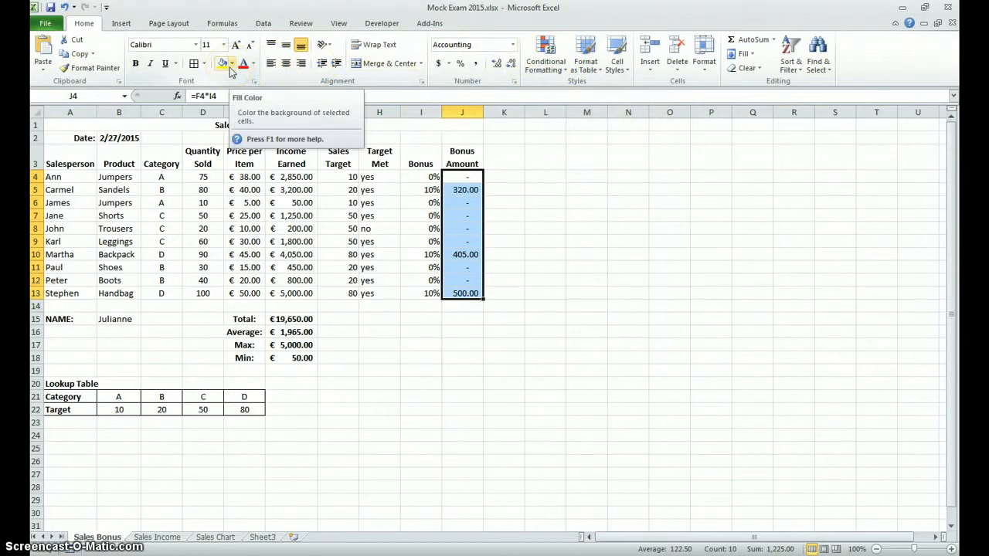
pyautogui.click(512, 45)
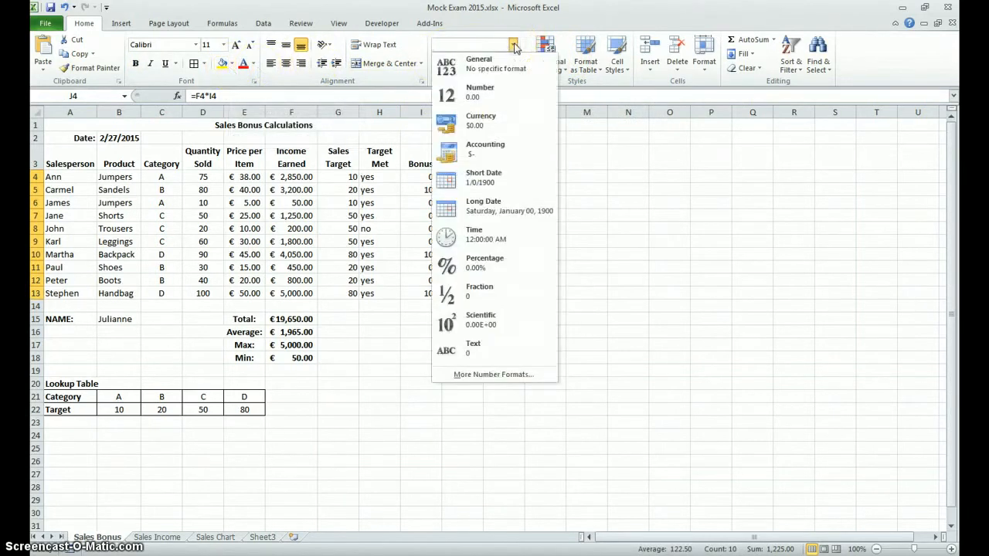
pyautogui.click(479, 120)
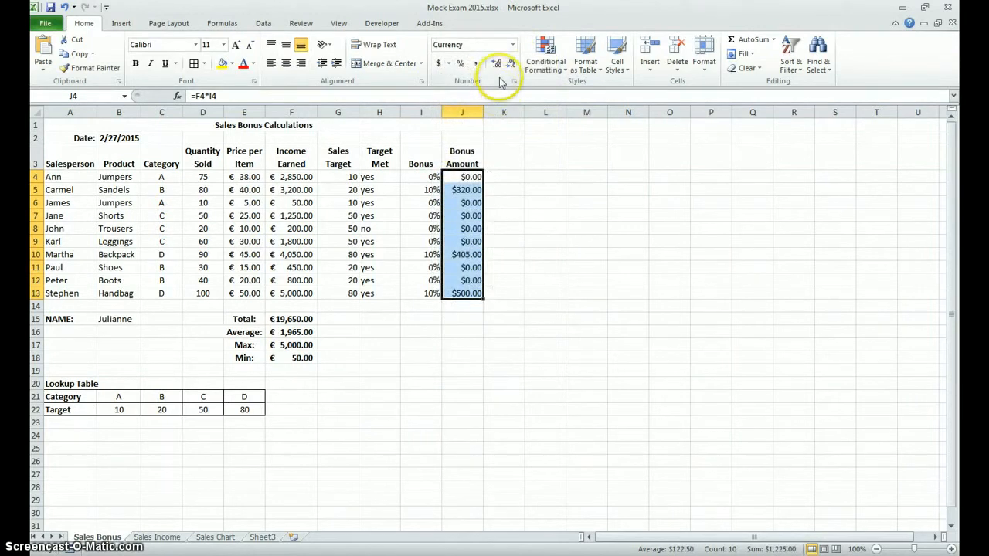
pyautogui.click(449, 65)
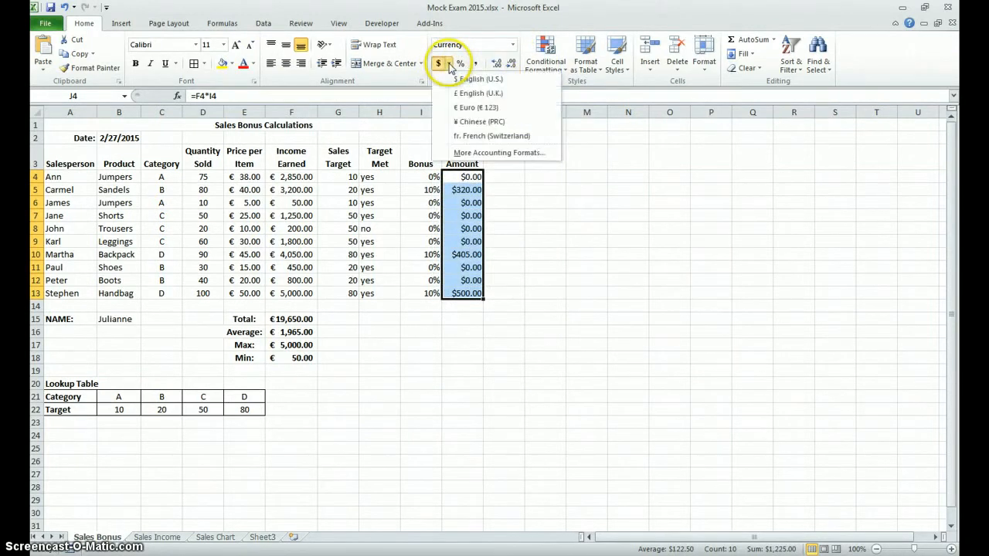
pyautogui.click(460, 111)
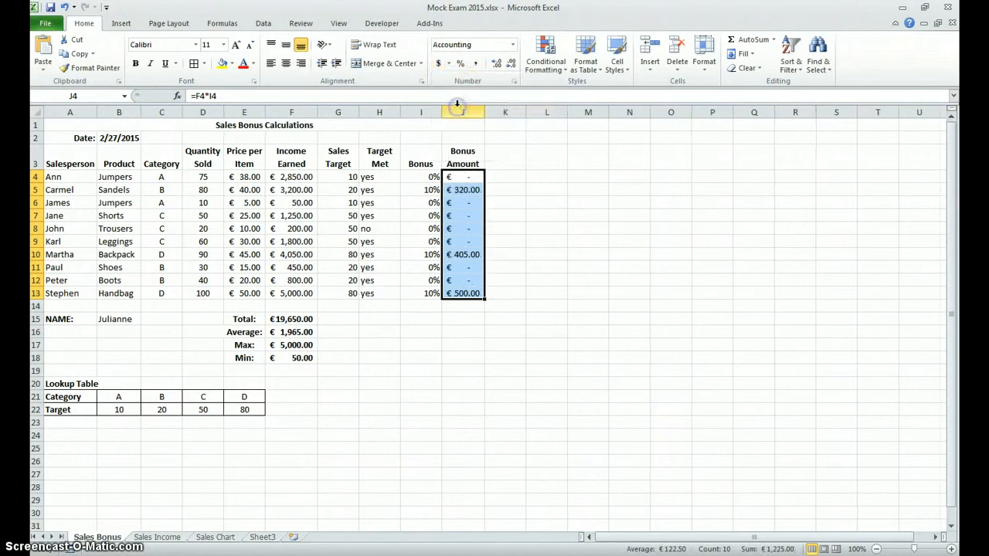
pyautogui.click(509, 240)
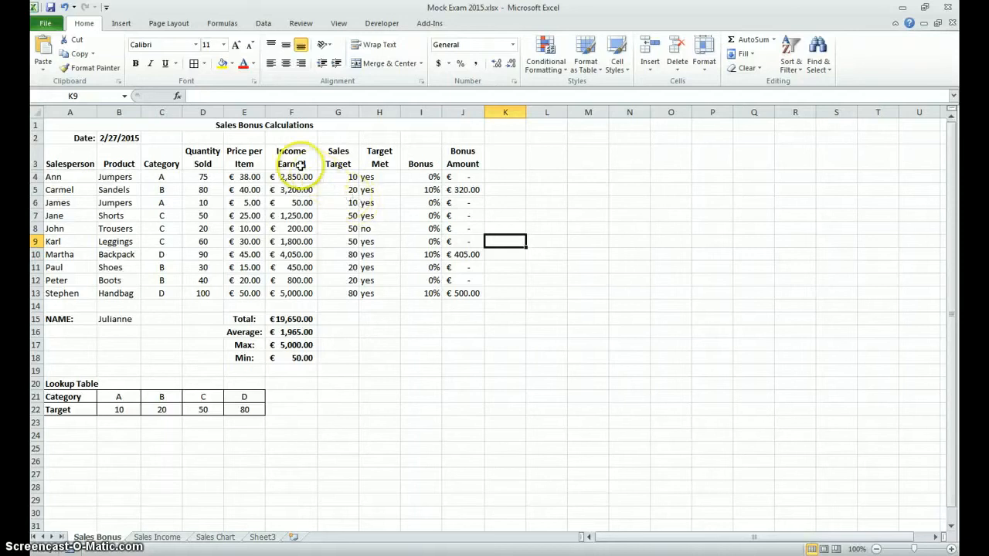
# Step: Remove the centre alignment from the Category header in C3, and toggle the Target Met header's centring in H3 off and back on
pyautogui.click(160, 158)
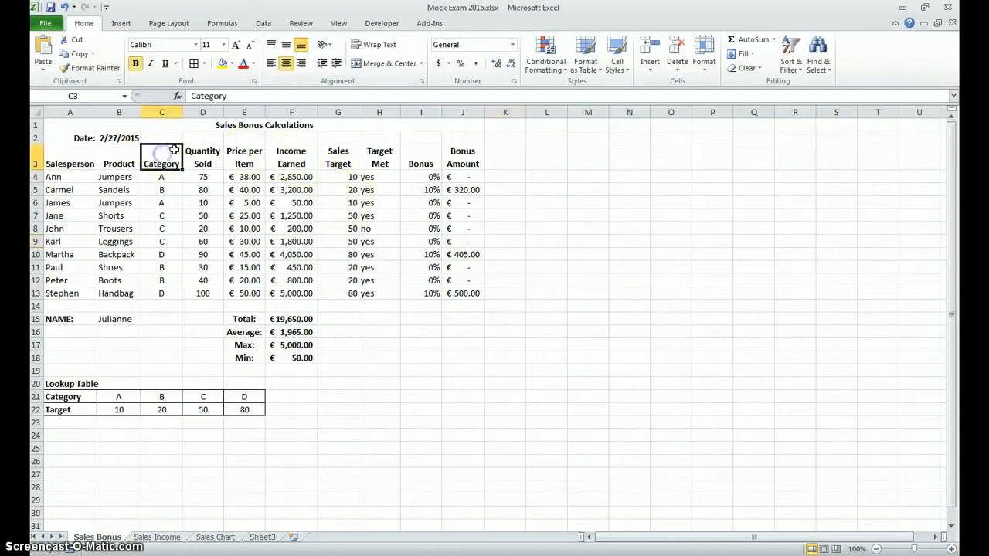
pyautogui.click(286, 64)
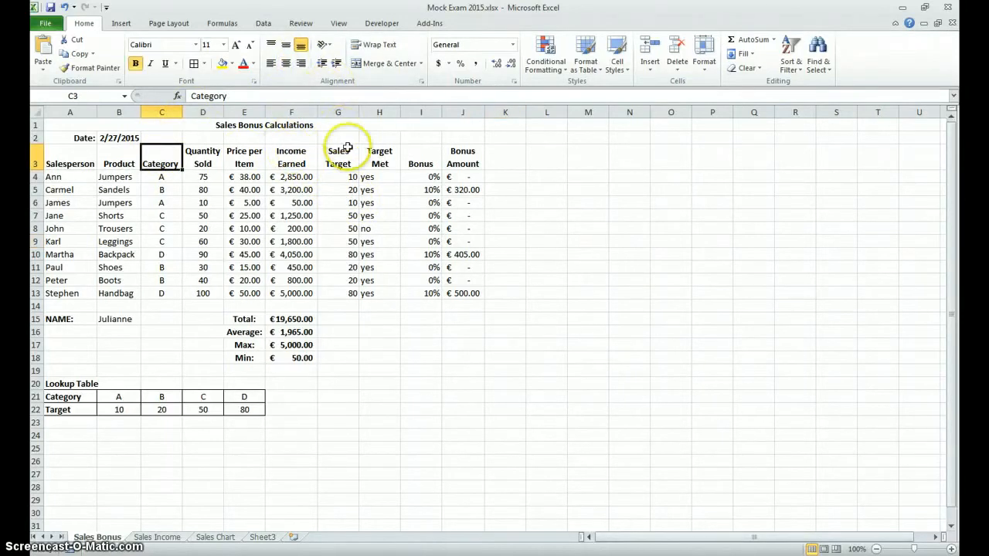
pyautogui.click(379, 157)
pyautogui.click(286, 65)
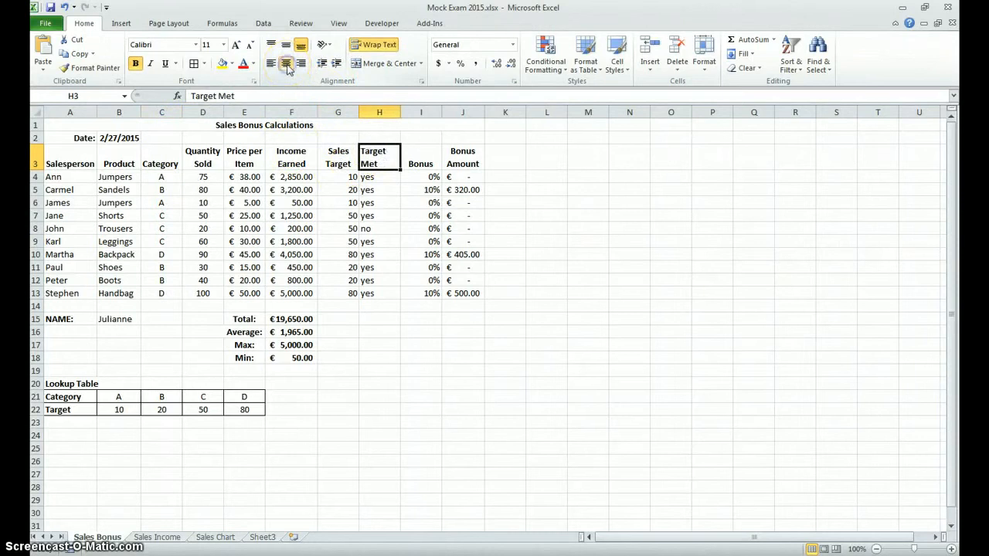
pyautogui.click(286, 65)
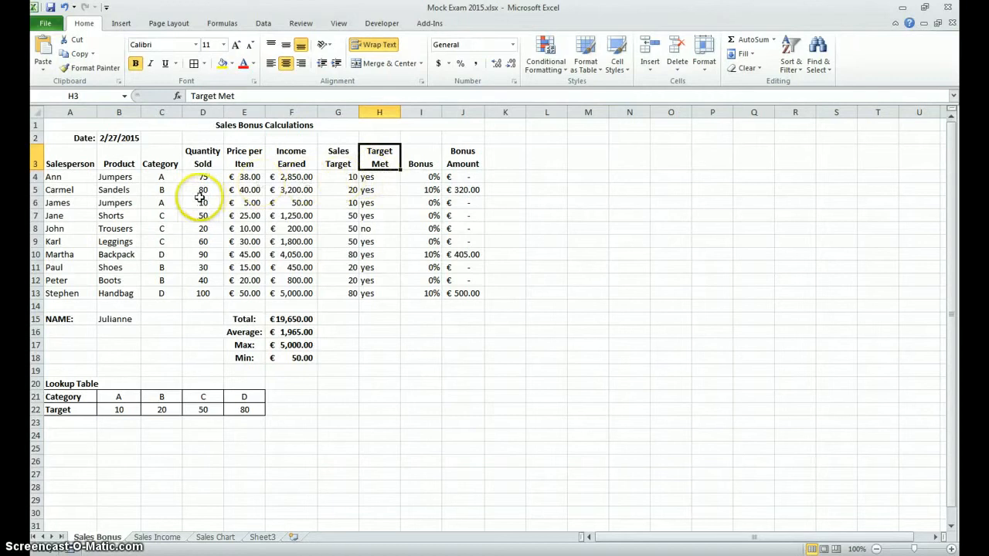
# Step: Check the alignment of C4:D13 and centre the Sales Target values in G4:G13
pyautogui.moveTo(161, 177); pyautogui.dragTo(203, 288)
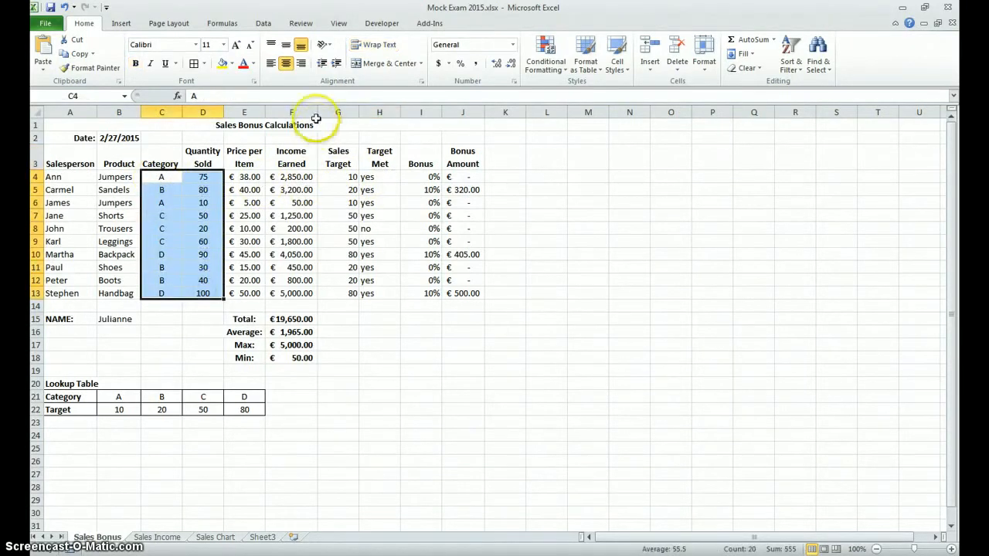
pyautogui.moveTo(352, 182); pyautogui.dragTo(340, 294)
pyautogui.click(285, 66)
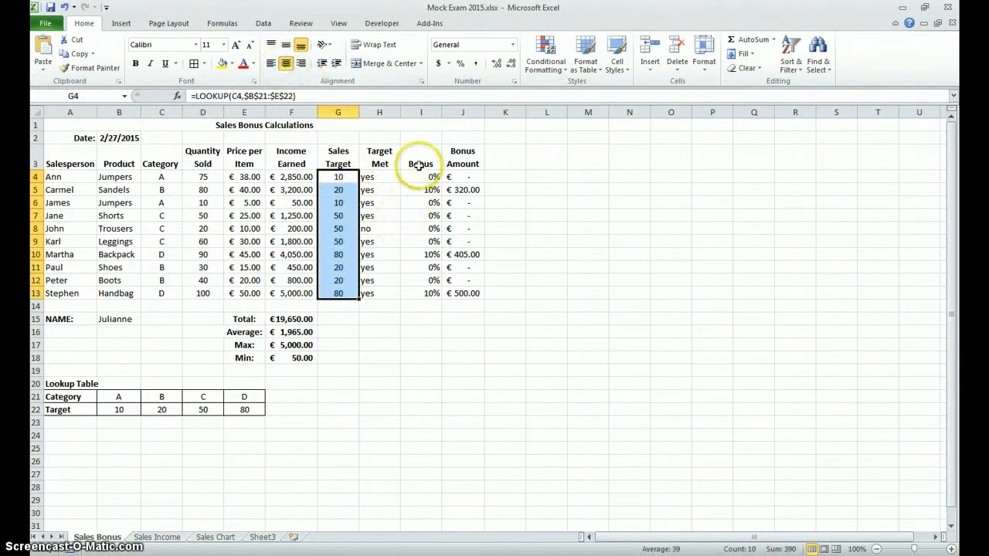
# Step: Centre the Bonus percentages in I4:I13
pyautogui.click(421, 177)
pyautogui.moveTo(421, 177); pyautogui.dragTo(411, 292)
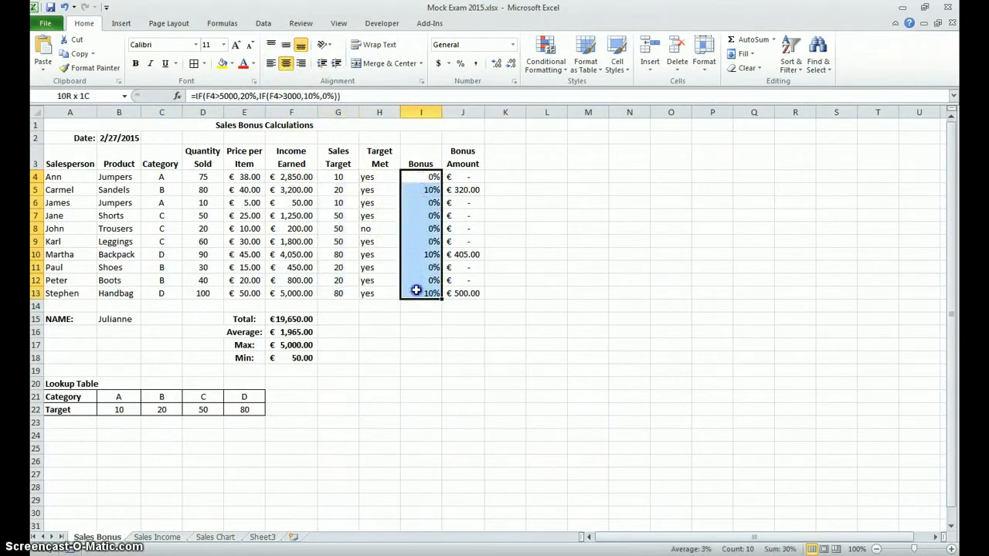
pyautogui.click(285, 67)
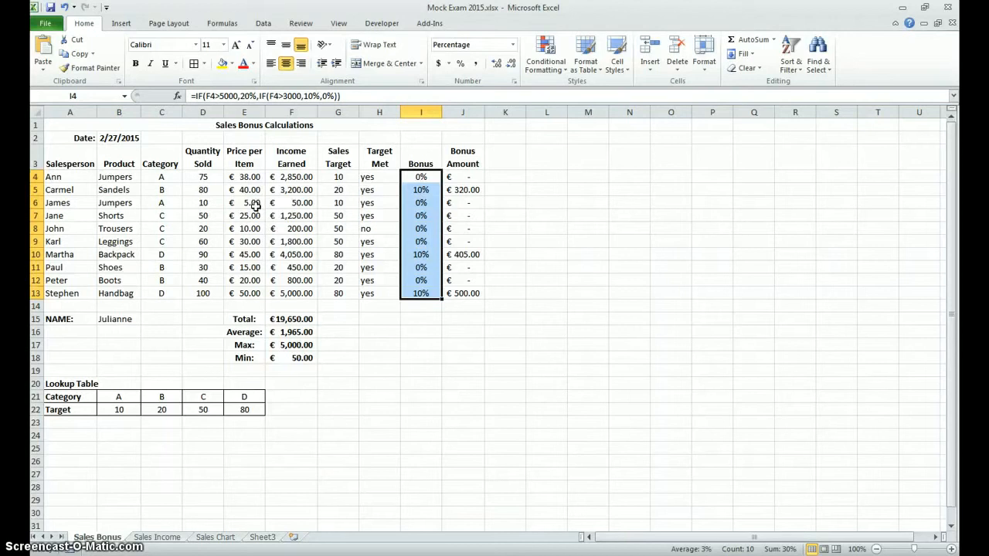
# Step: Check the alignment of the cells in row 4 and left-align the Bonus percentages in I4:I13
pyautogui.click(78, 178)
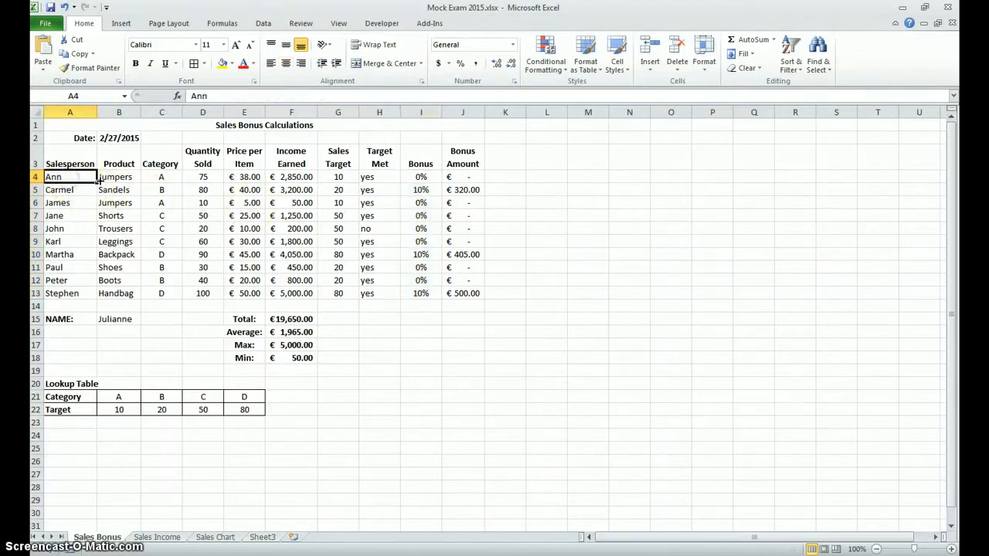
pyautogui.press('Right')
pyautogui.press('Right')
pyautogui.press('Right')
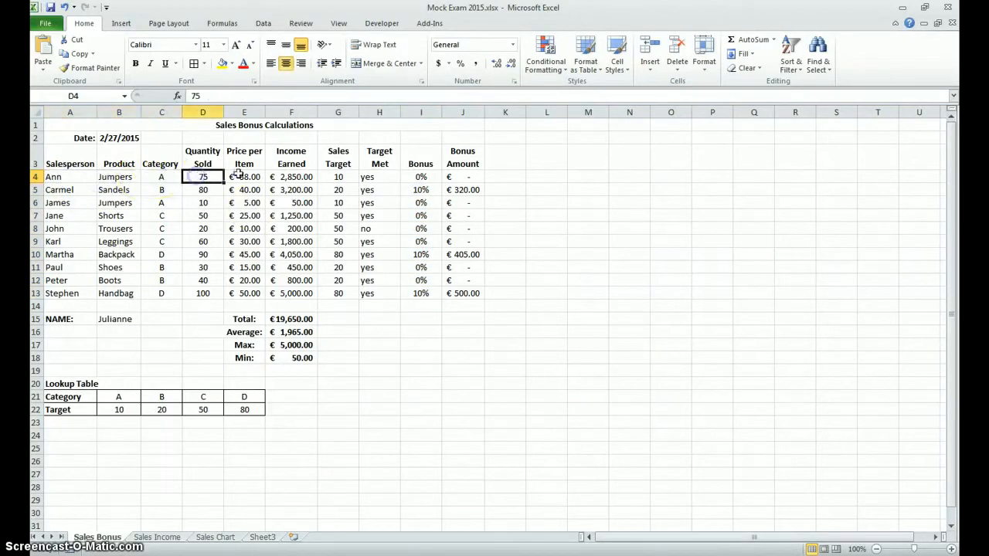
pyautogui.press('Right')
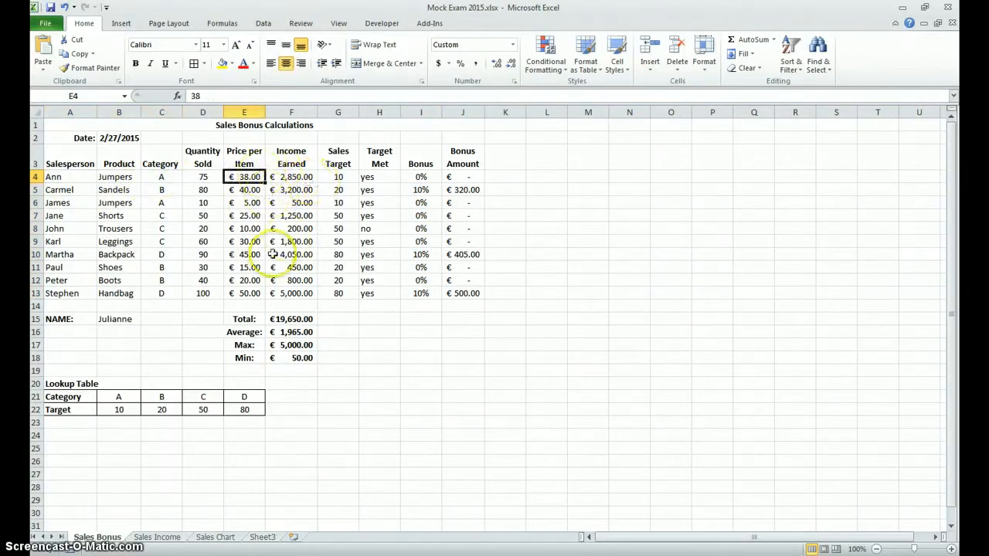
pyautogui.press('Right')
pyautogui.click(421, 177)
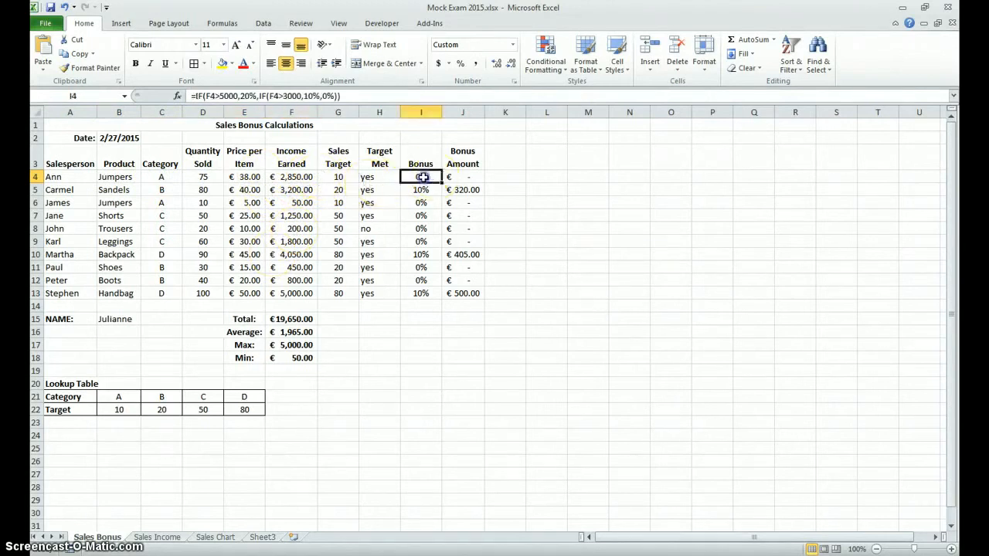
pyautogui.click(270, 63)
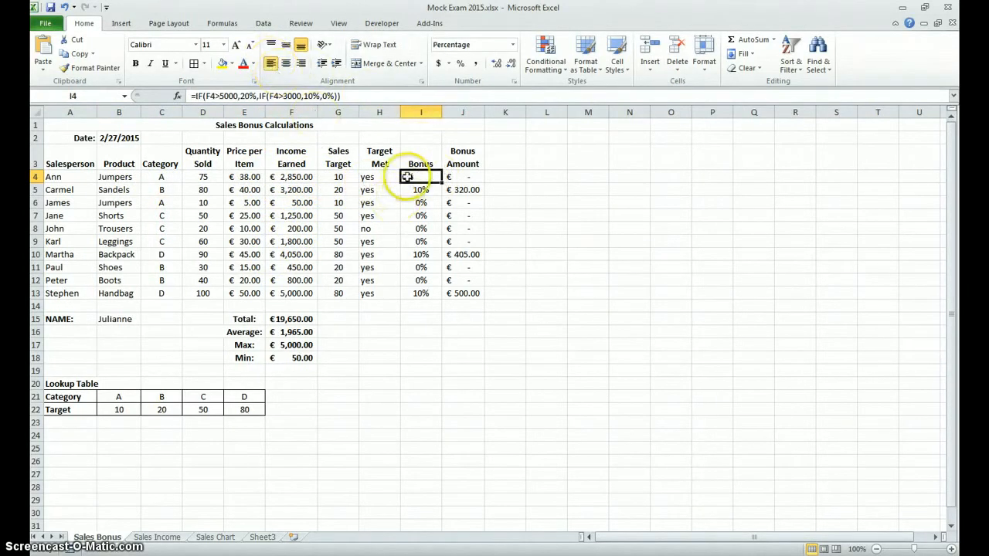
pyautogui.moveTo(407, 177); pyautogui.dragTo(421, 293)
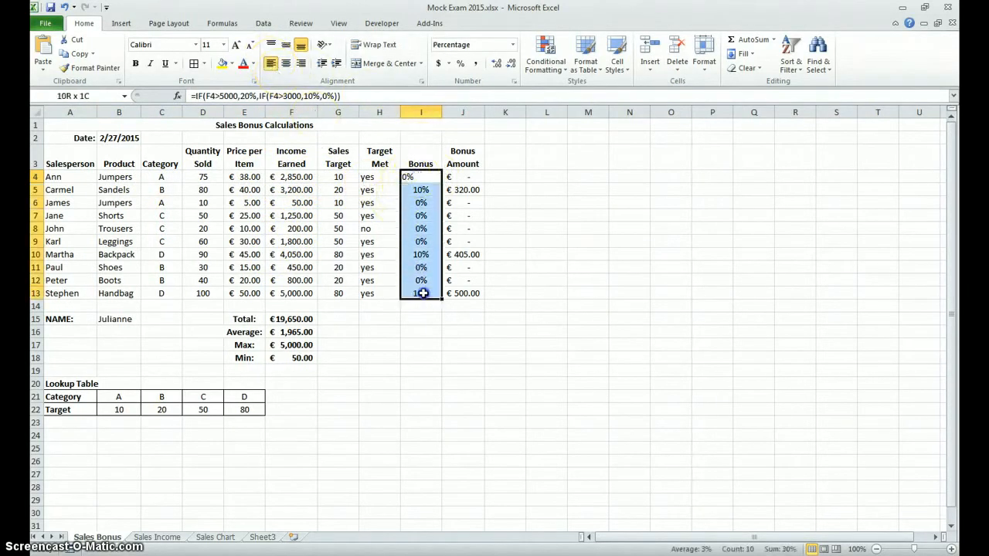
pyautogui.click(270, 65)
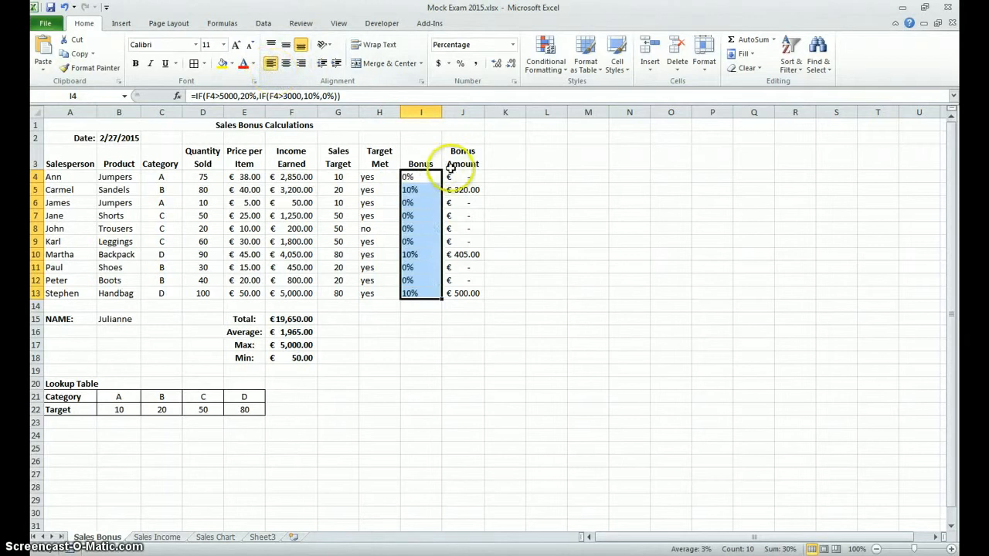
# Step: Centre the Target Met values in H4:H13
pyautogui.click(380, 177)
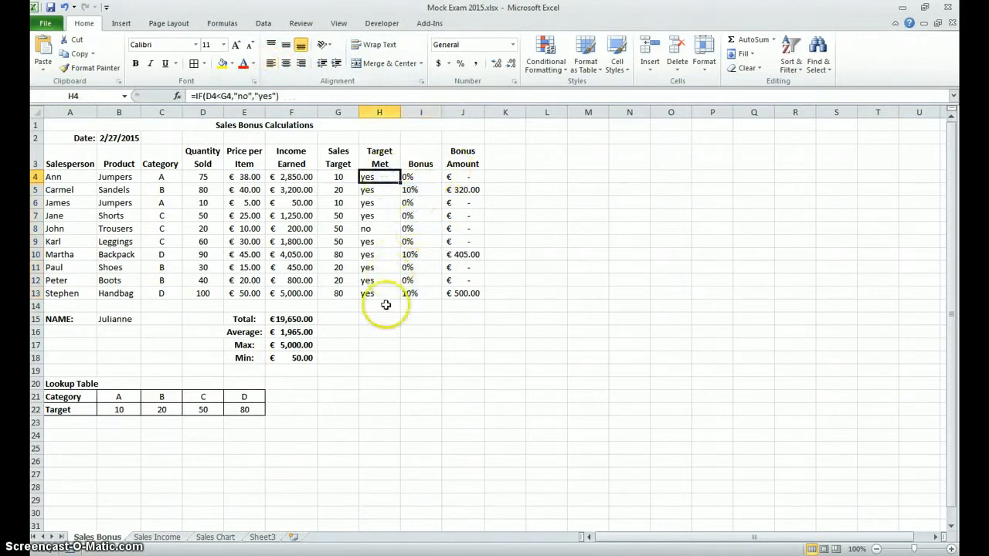
pyautogui.click(373, 342)
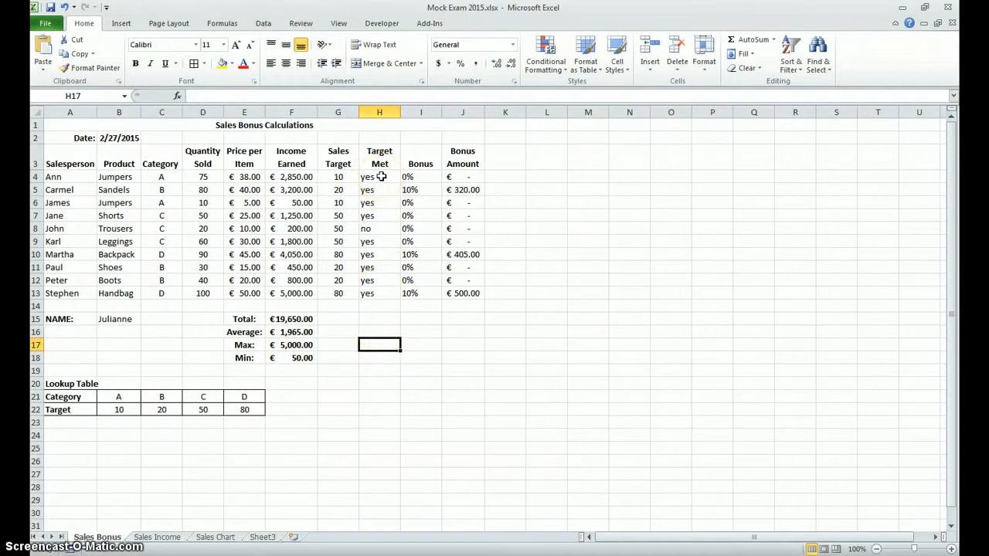
pyautogui.moveTo(382, 178); pyautogui.dragTo(390, 293)
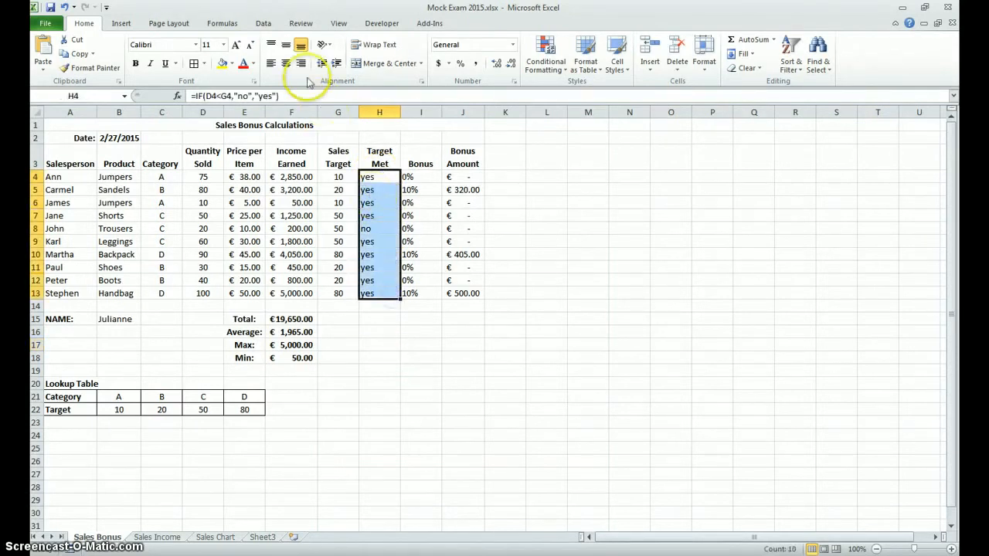
pyautogui.click(287, 65)
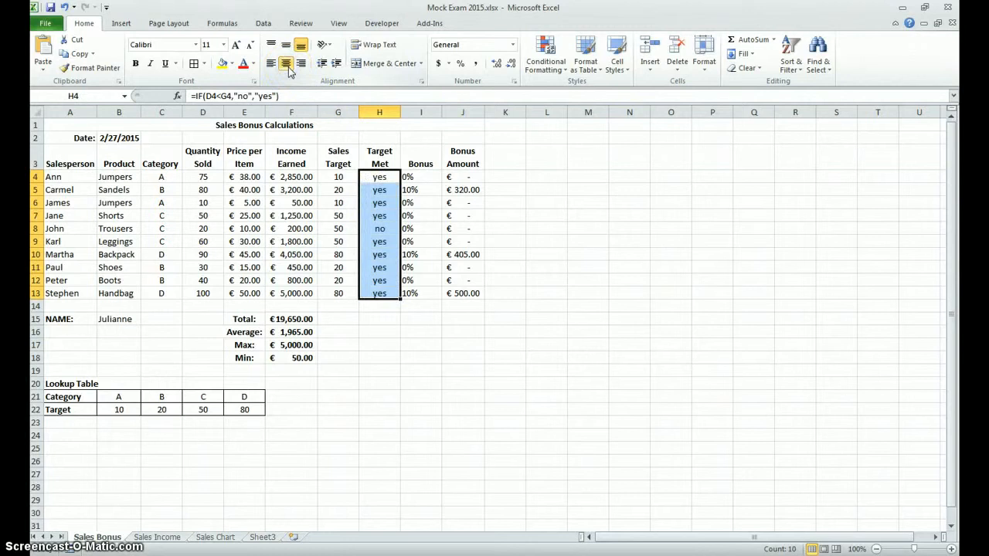
pyautogui.click(163, 177)
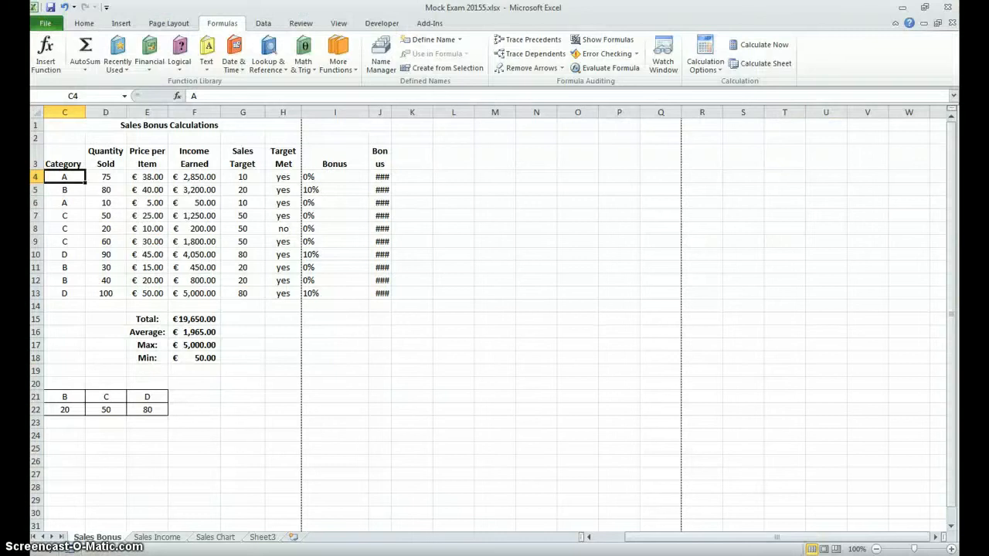
# Step: Fit the width of the Bonus Amount column J to its contents on the Sales Bonus sheet
pyautogui.click(238, 382)
pyautogui.click(237, 381)
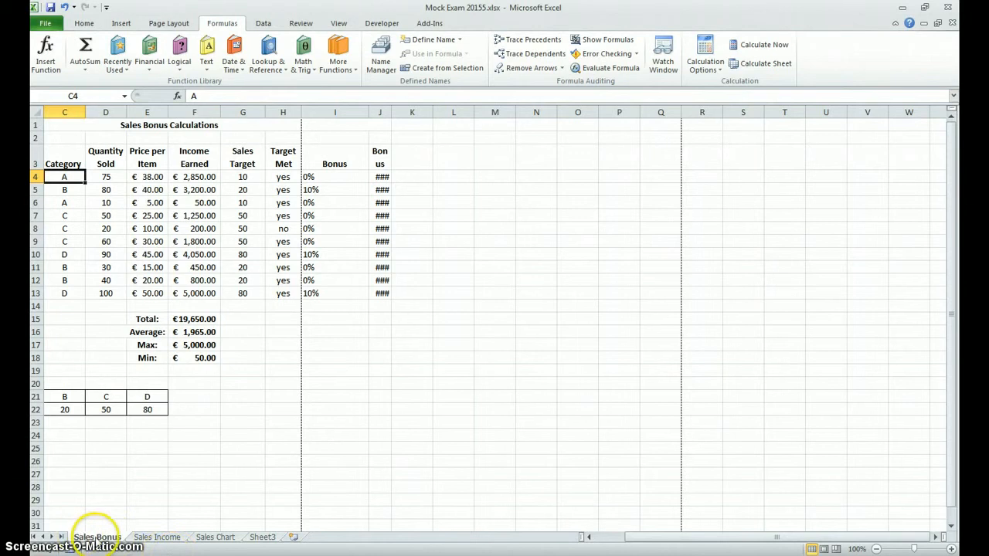
pyautogui.click(157, 537)
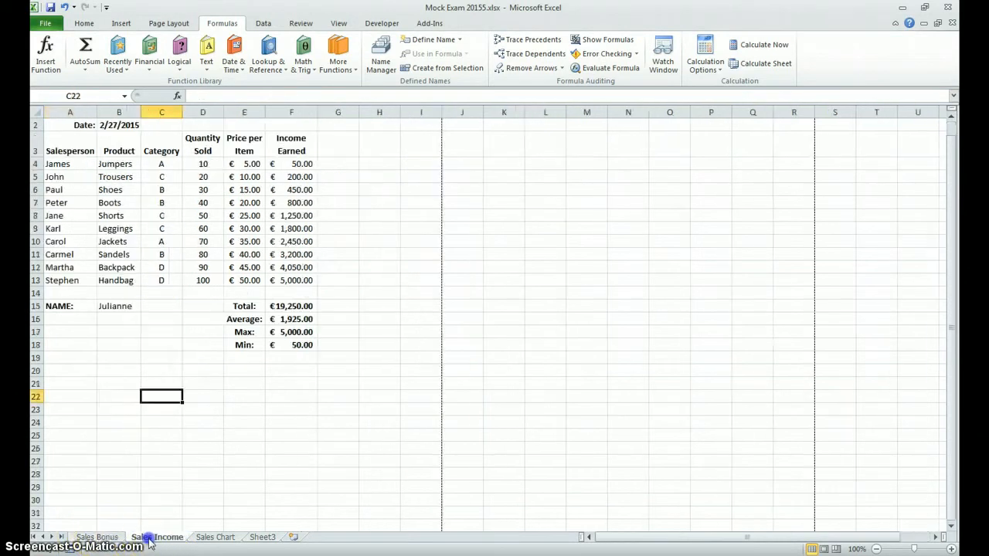
pyautogui.click(215, 536)
pyautogui.click(97, 537)
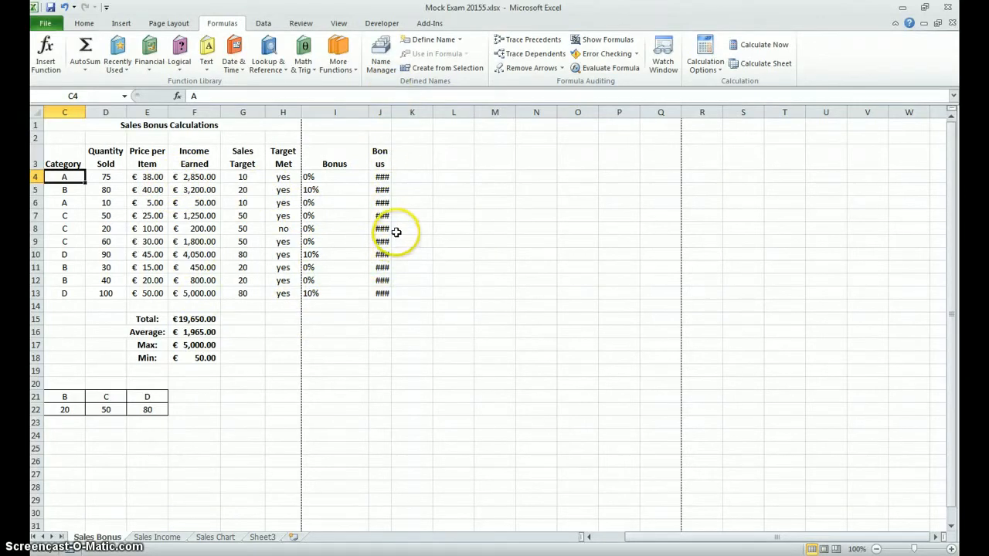
pyautogui.doubleClick(392, 112)
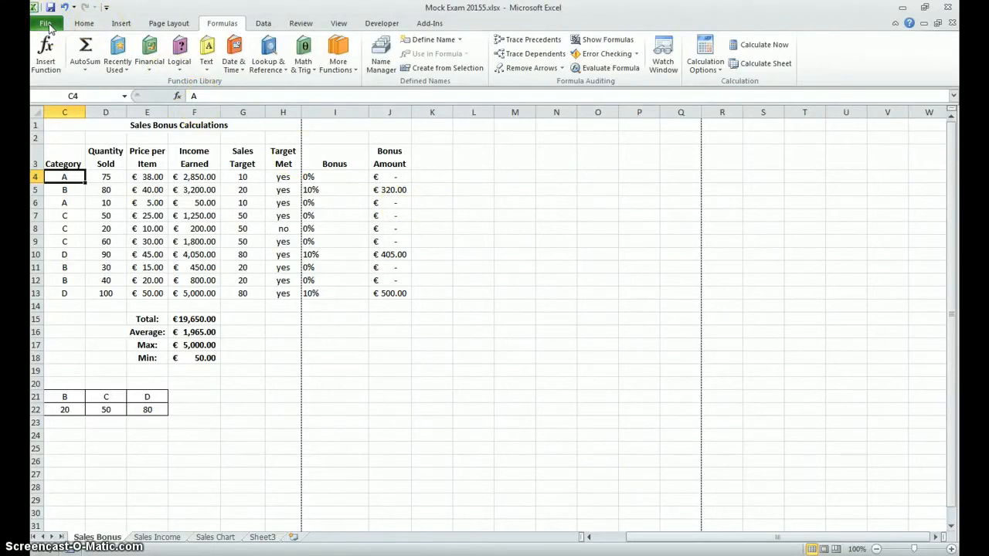
# Step: Set the page orientation of the Sales Bonus sheet to Landscape
pyautogui.click(161, 23)
pyautogui.click(158, 56)
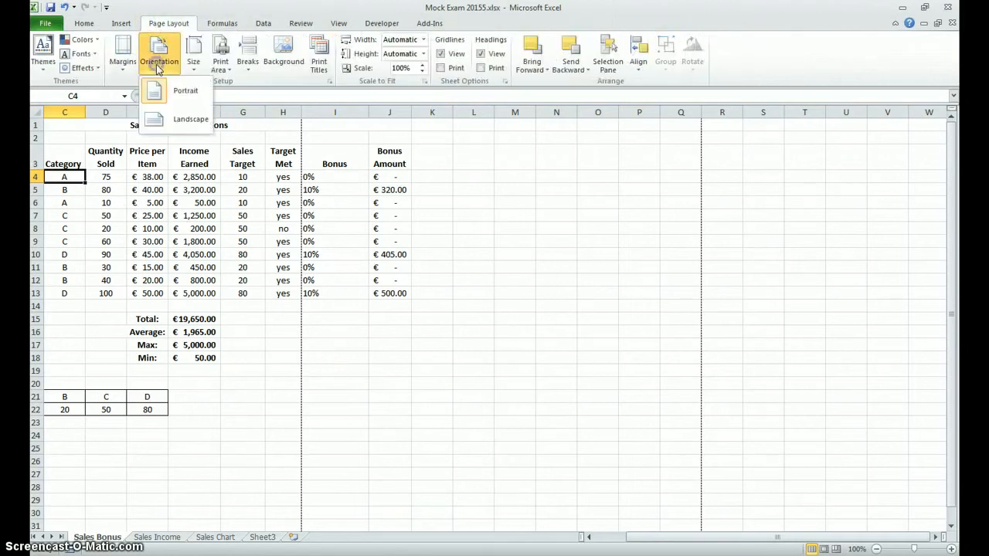
pyautogui.click(190, 118)
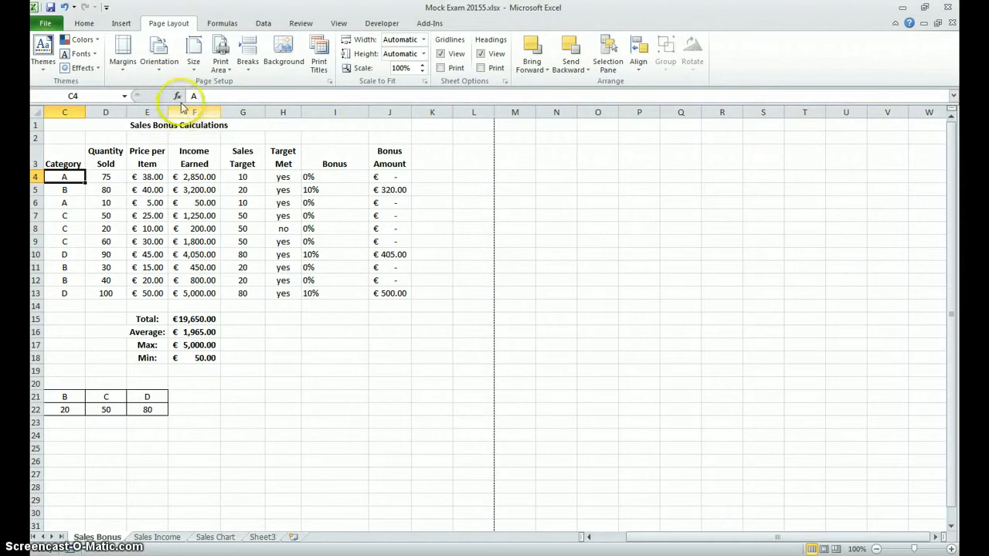
# Step: Set the page orientation of the Sales Income and Sales Chart sheets to Landscape
pyautogui.click(163, 537)
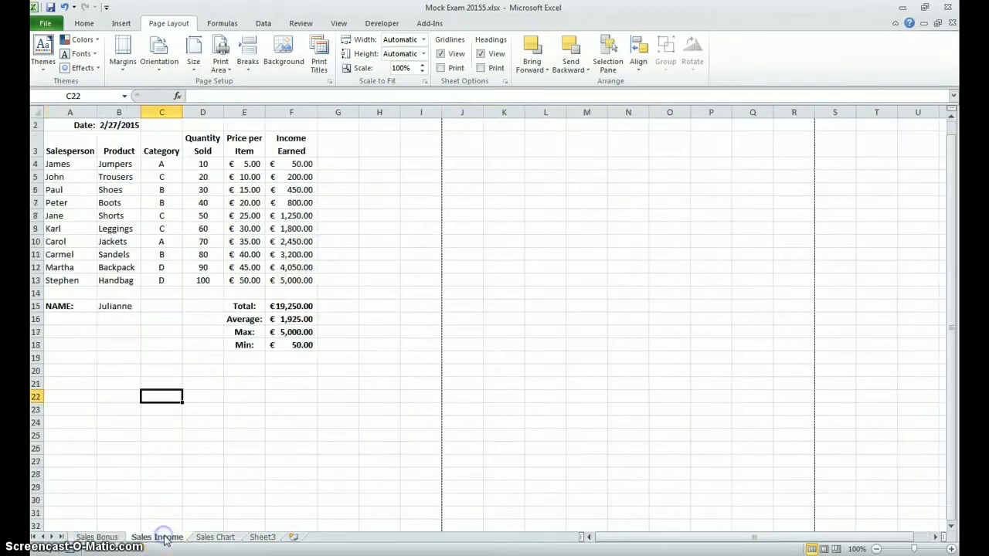
pyautogui.click(158, 67)
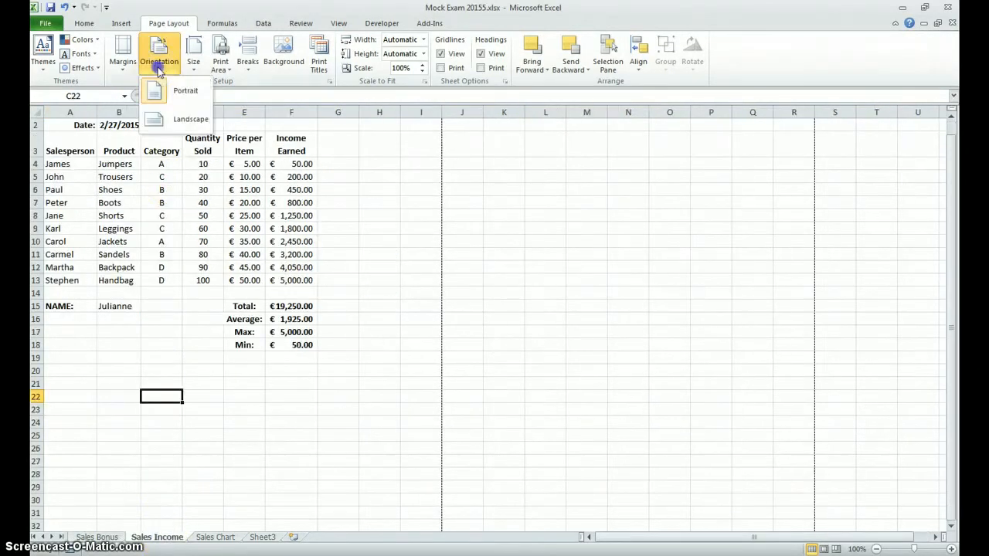
pyautogui.click(189, 119)
pyautogui.click(215, 537)
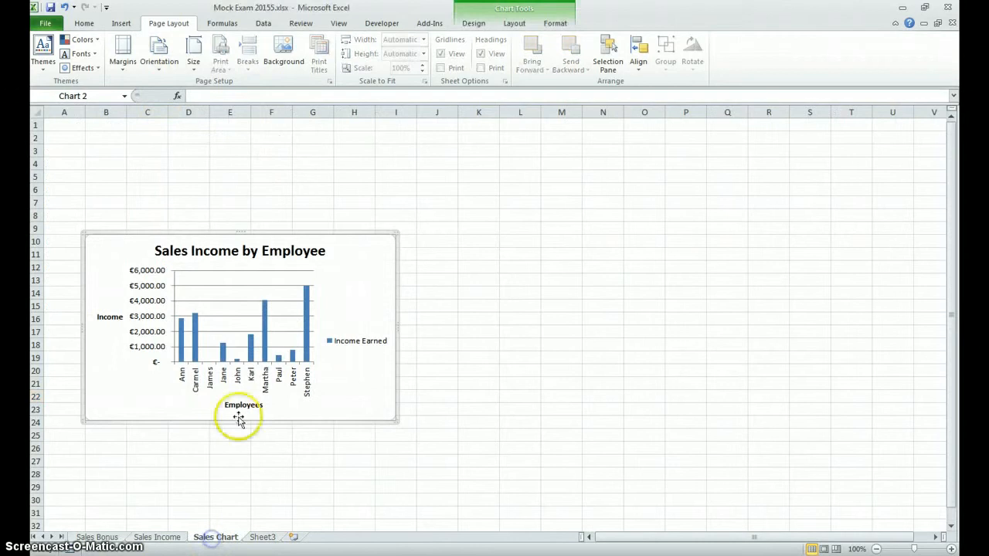
pyautogui.click(158, 62)
pyautogui.click(177, 116)
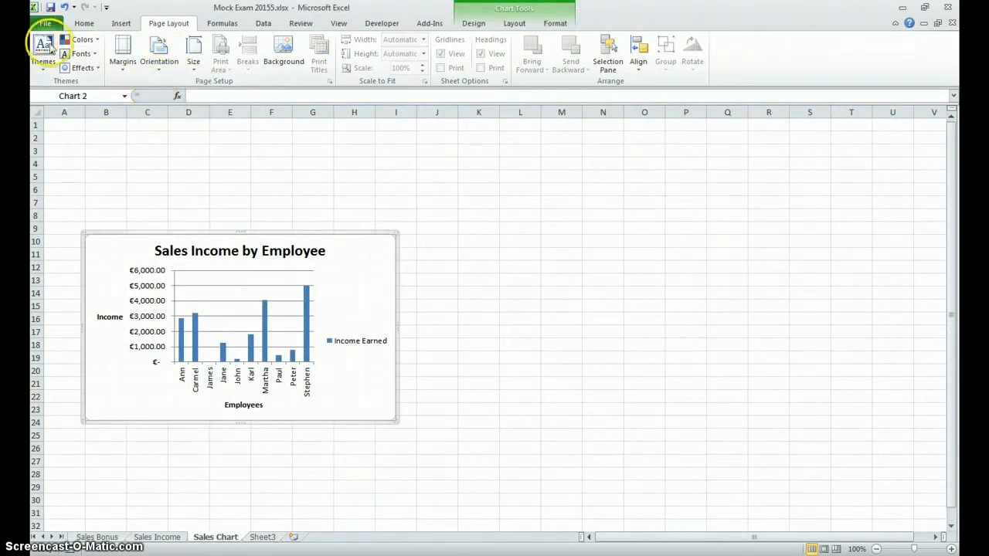
# Step: Set the Sales Bonus sheet's page setup to print gridlines and row and column headings
pyautogui.click(108, 534)
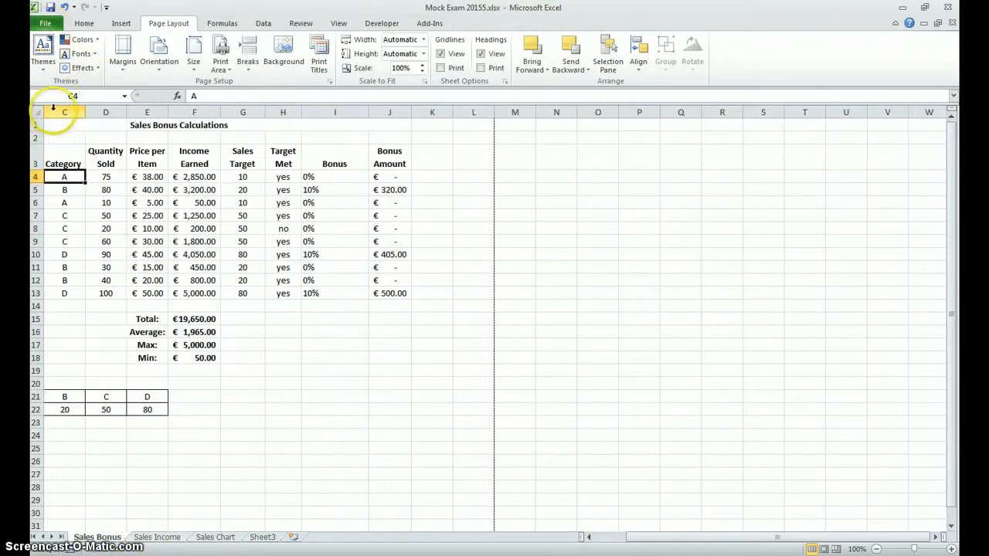
pyautogui.click(587, 537)
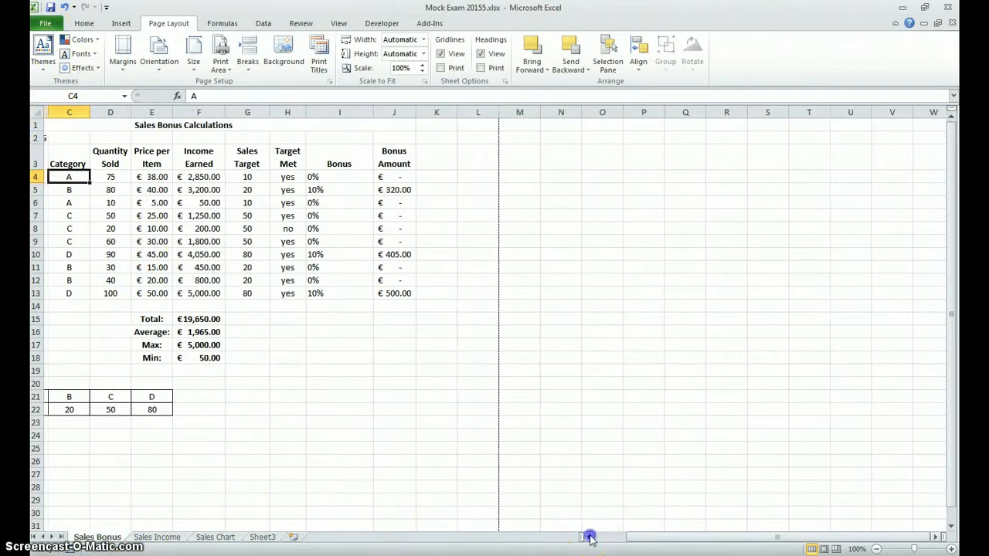
pyautogui.click(588, 536)
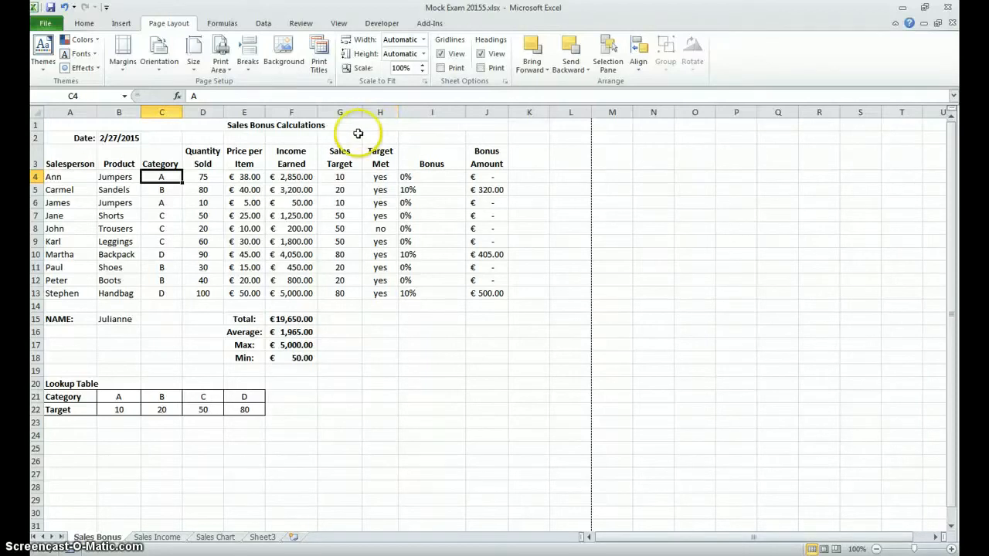
pyautogui.click(49, 26)
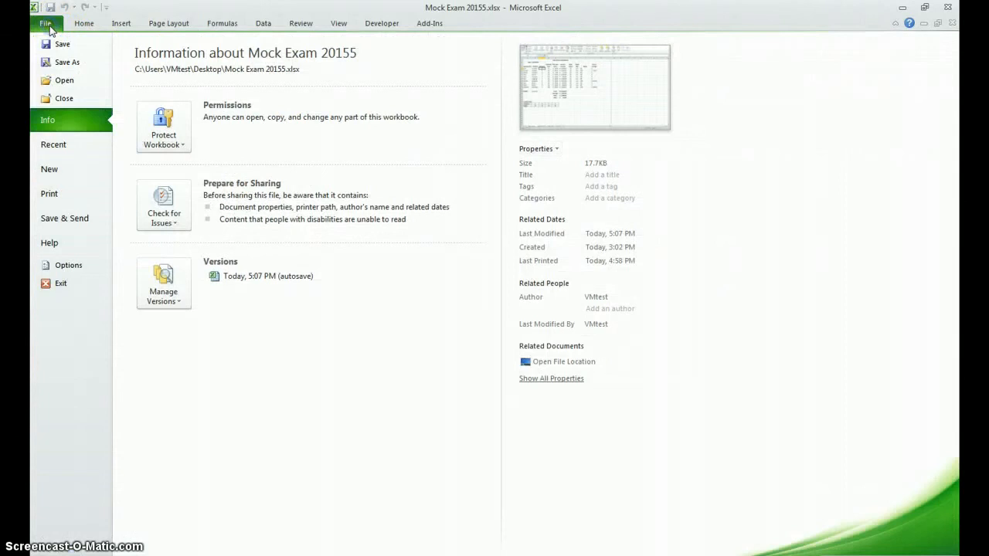
pyautogui.click(58, 195)
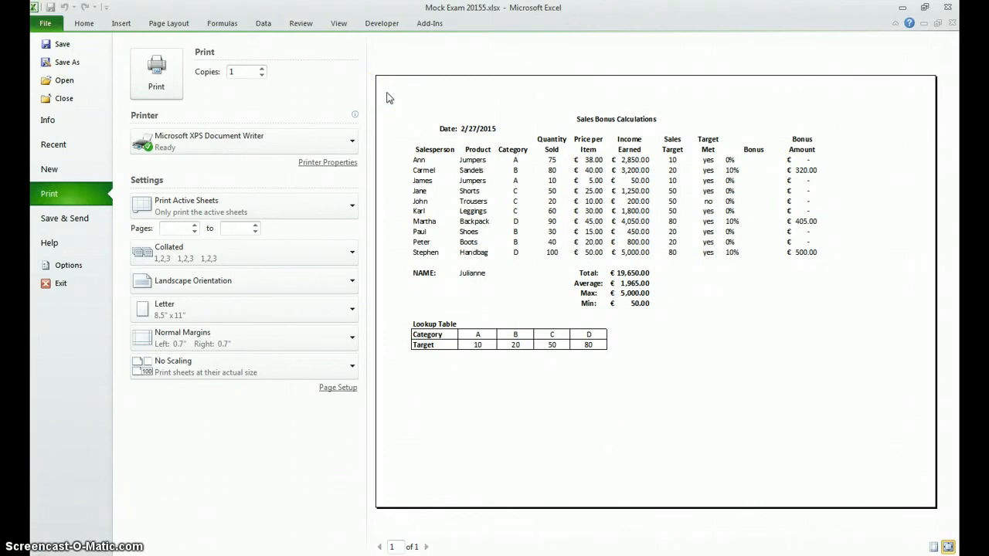
pyautogui.click(330, 390)
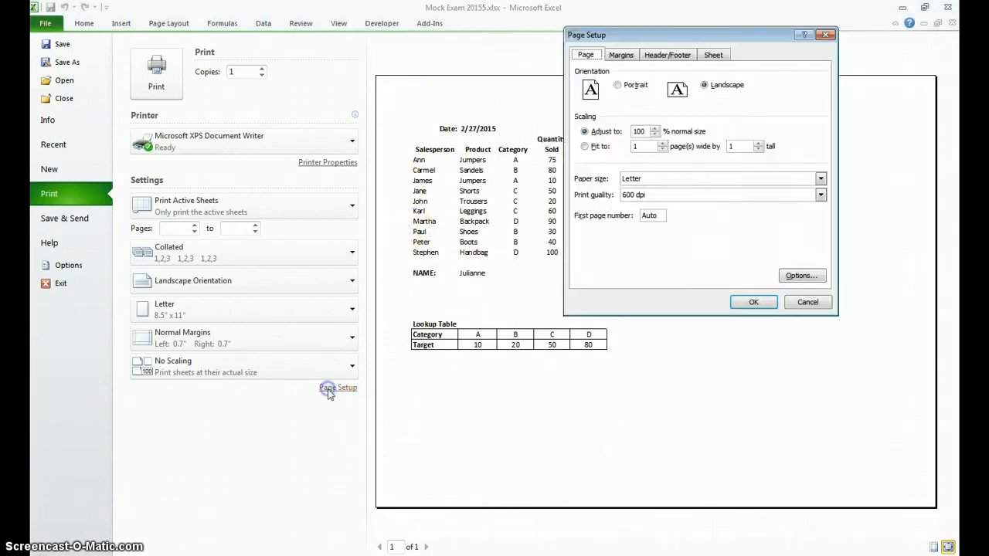
pyautogui.click(709, 56)
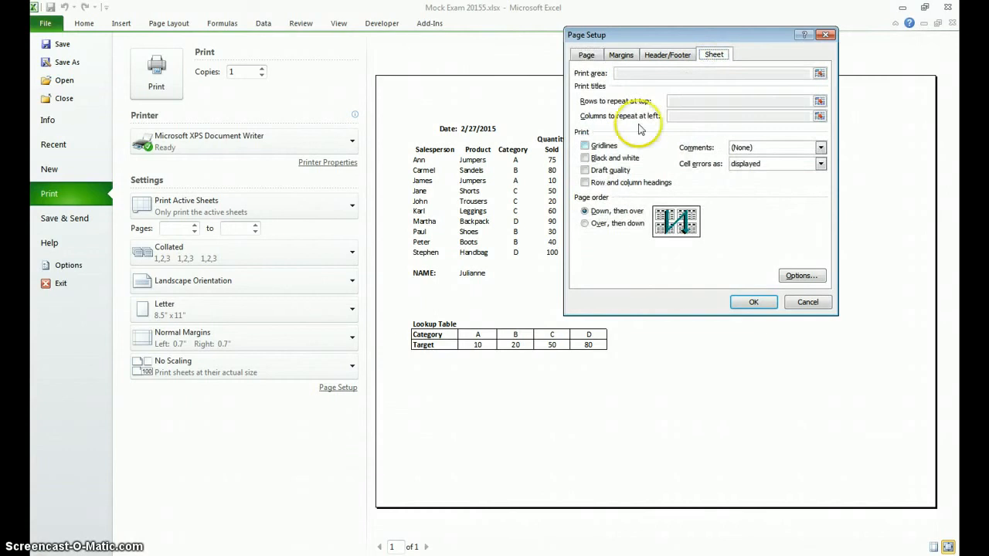
pyautogui.click(585, 146)
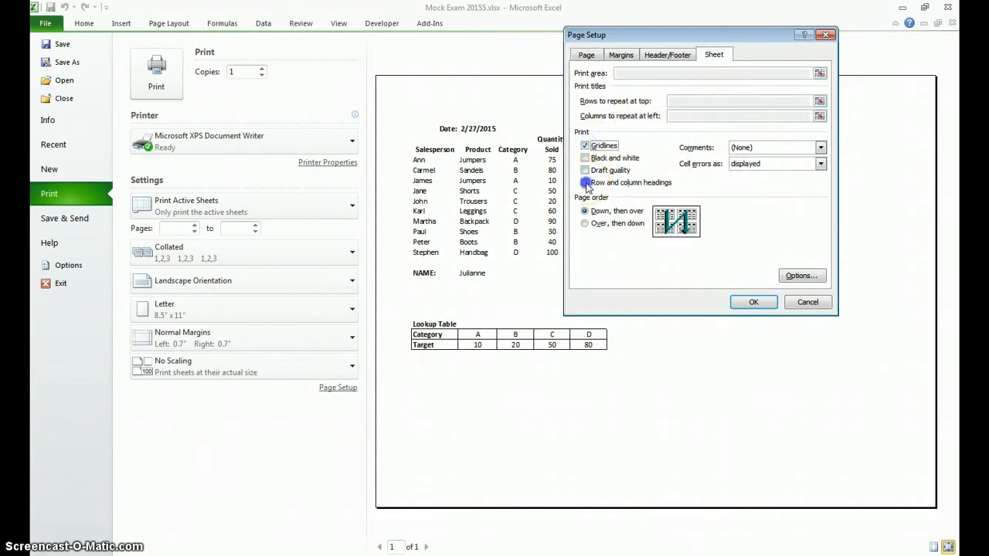
pyautogui.click(753, 302)
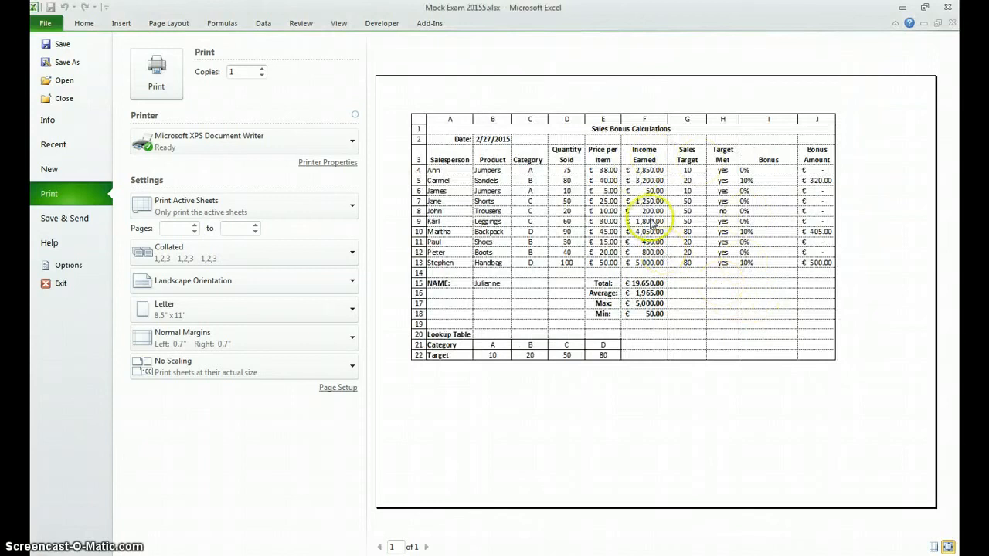
# Step: Print the Sales Bonus sheet with CutePDF Writer and save it to the Desktop as "Mock Exam 2015Sales Bonus.pdf"
pyautogui.click(350, 143)
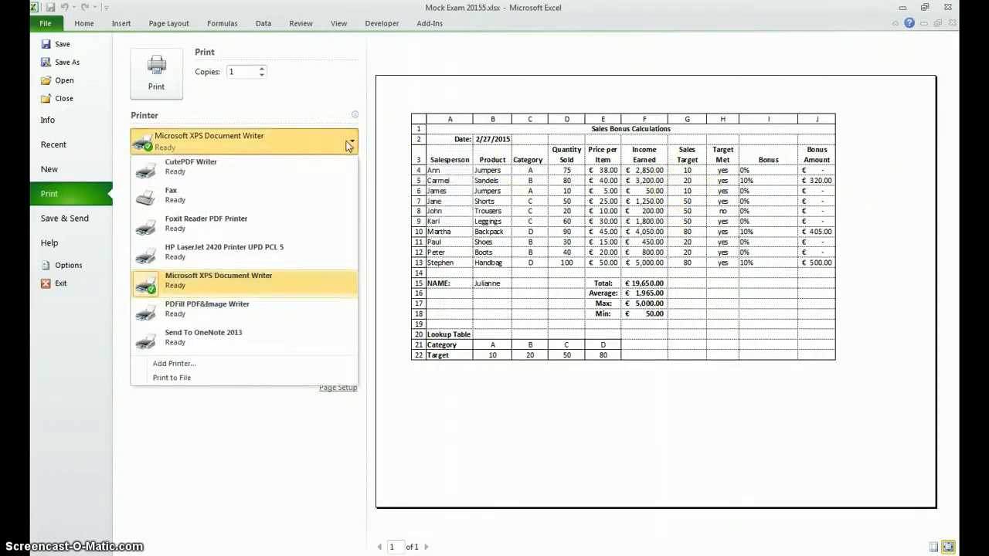
pyautogui.click(324, 177)
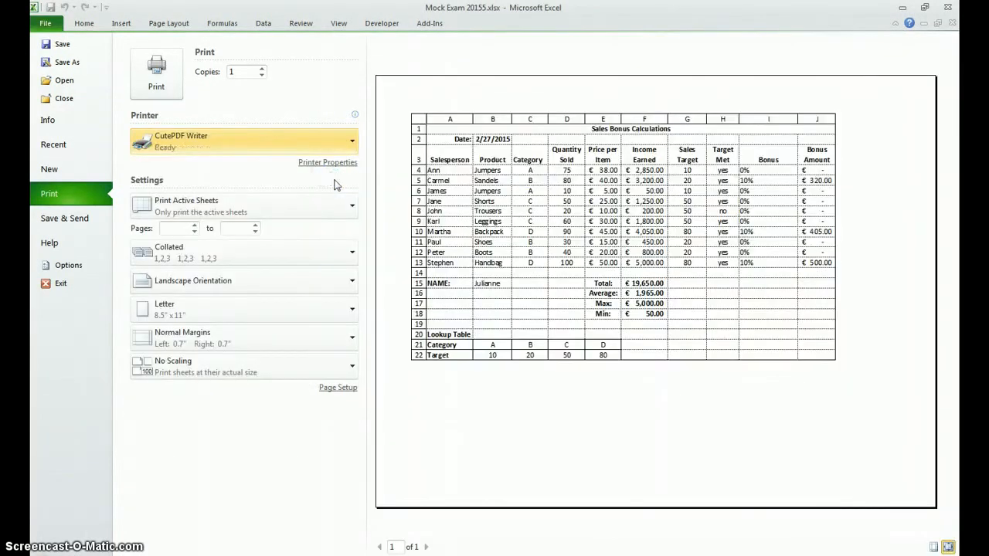
pyautogui.click(138, 80)
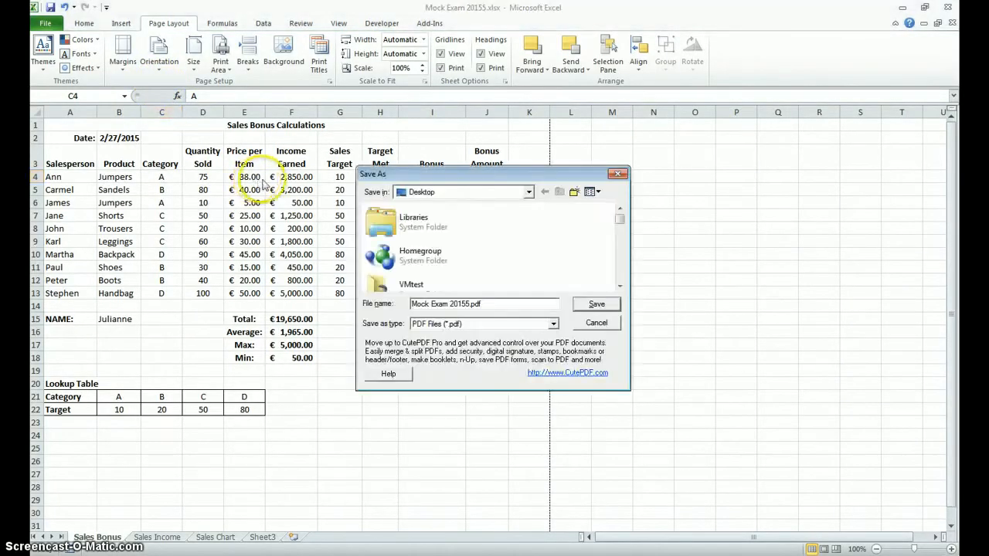
pyautogui.click(472, 304)
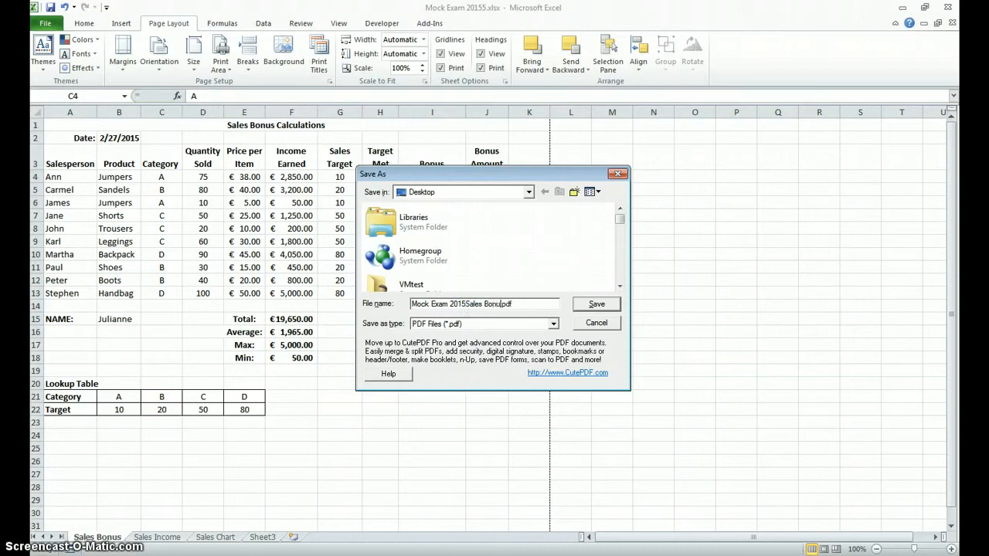
pyautogui.click(584, 307)
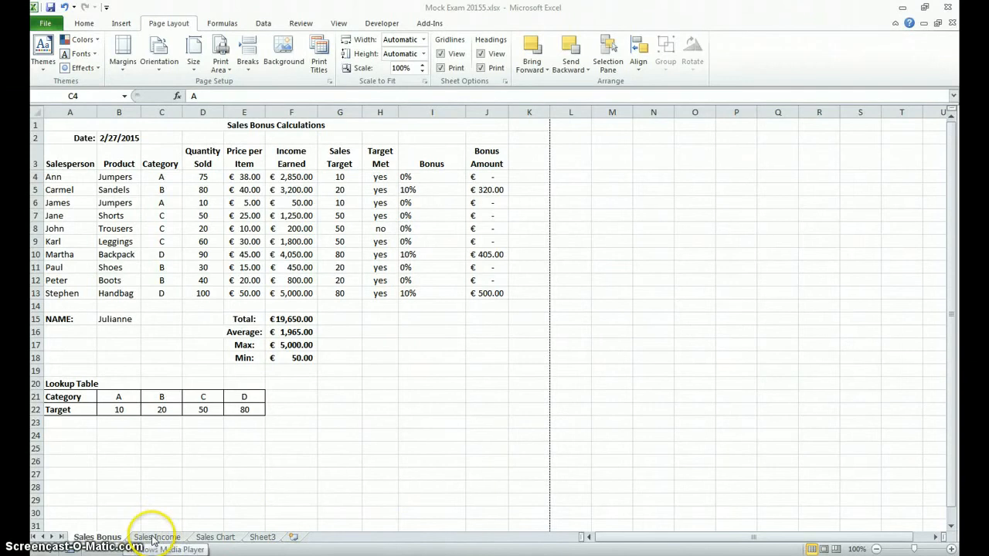
# Step: Show the formulas on the Sales Bonus sheet and fit the widths of columns G, H and I to their contents
pyautogui.click(225, 25)
pyautogui.click(223, 23)
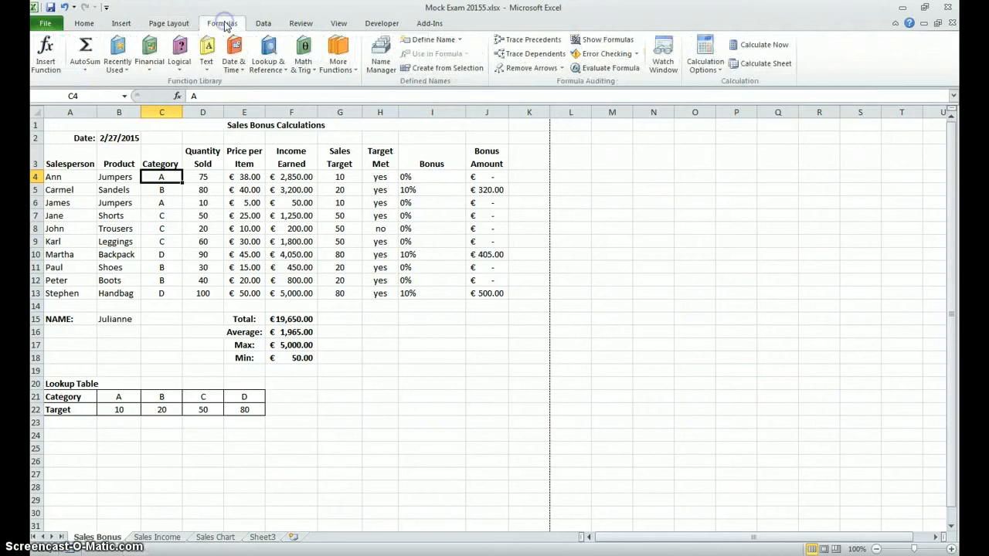
pyautogui.click(586, 46)
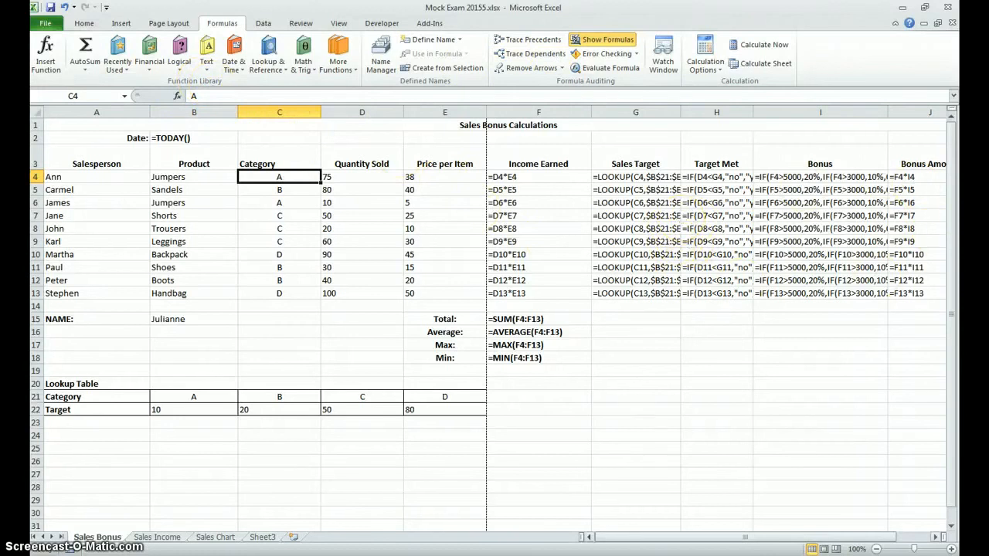
pyautogui.moveTo(688, 540); pyautogui.dragTo(714, 534)
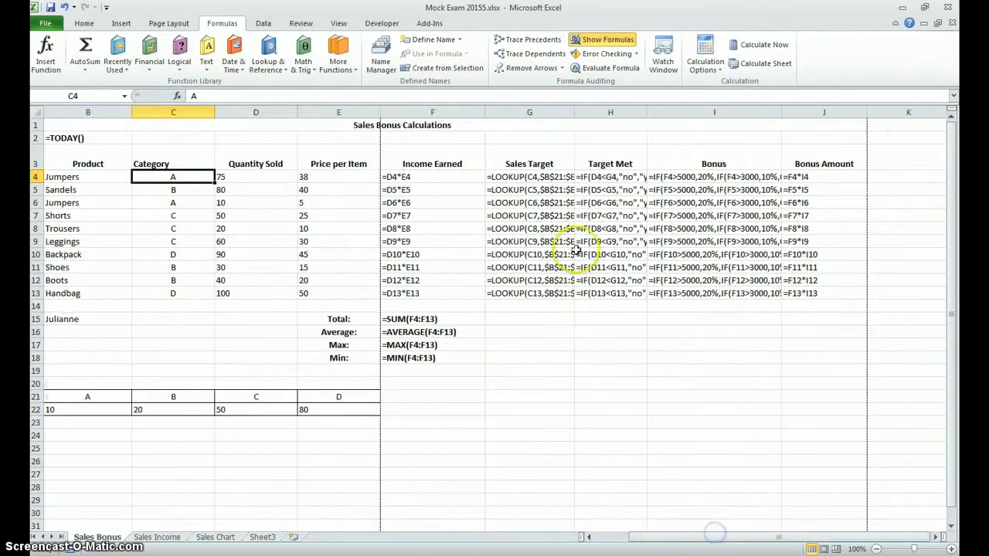
pyautogui.doubleClick(574, 112)
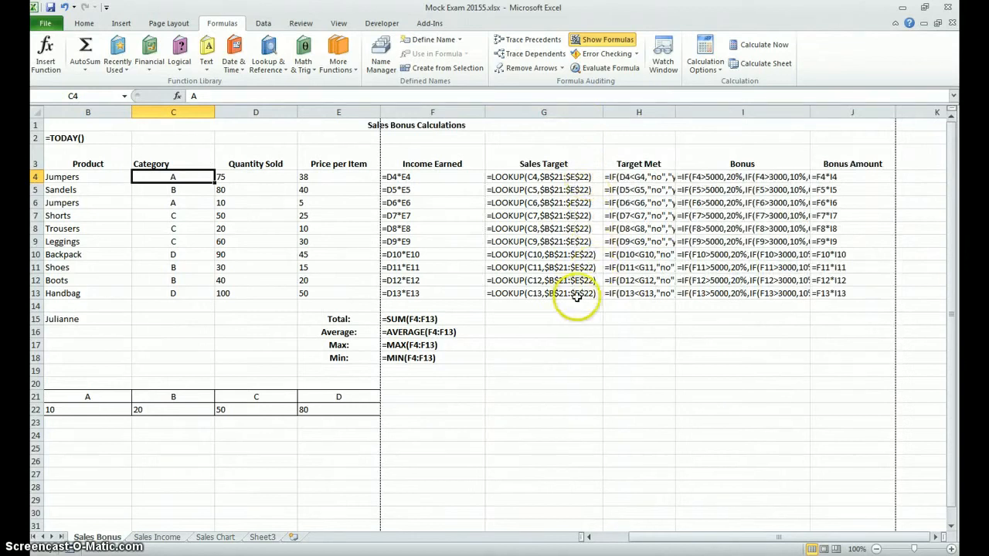
pyautogui.doubleClick(675, 111)
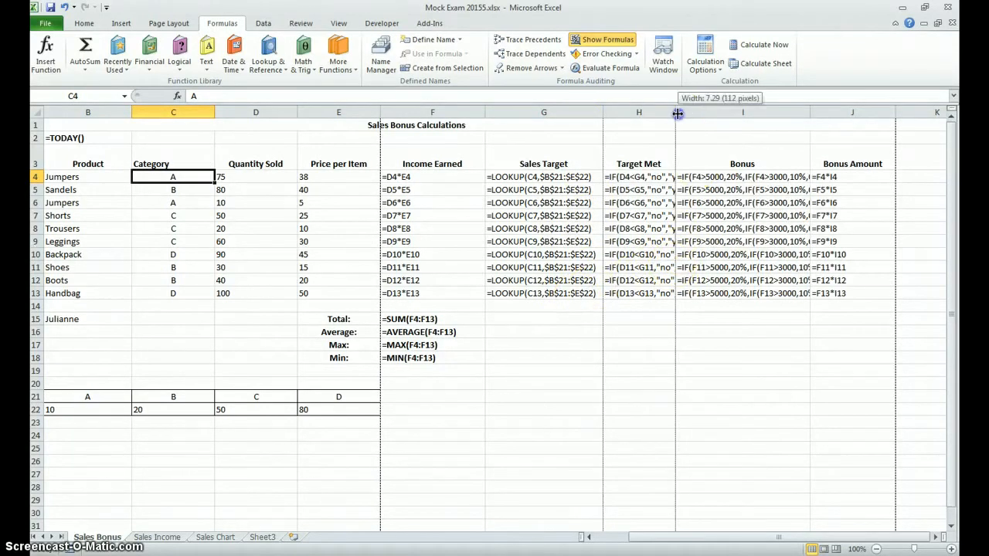
pyautogui.doubleClick(841, 113)
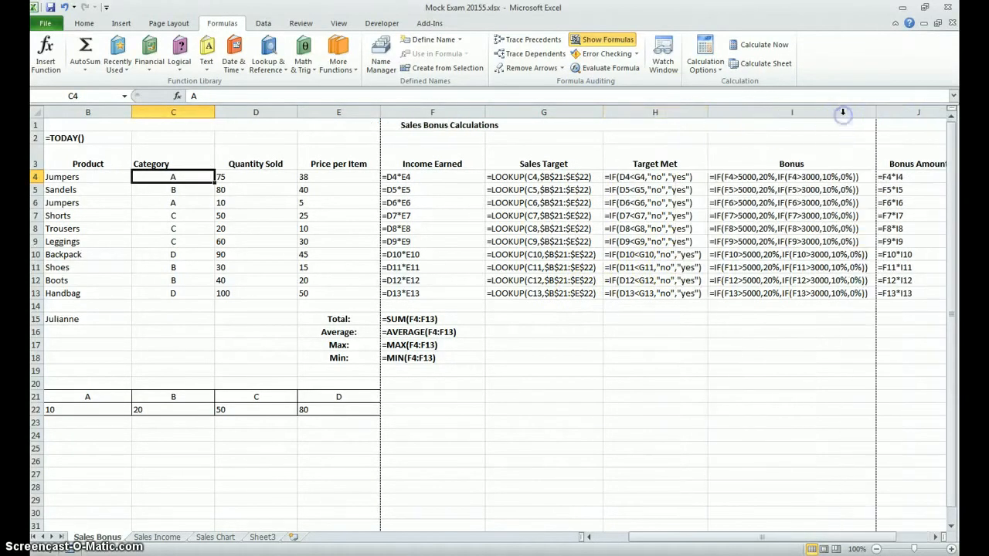
# Step: Print the formula view of the Sales Bonus sheet with CutePDF Writer and save it to the Desktop as "Mock Exam 2015Sales Bonus Formulae.pdf"
pyautogui.moveTo(704, 537); pyautogui.dragTo(632, 546)
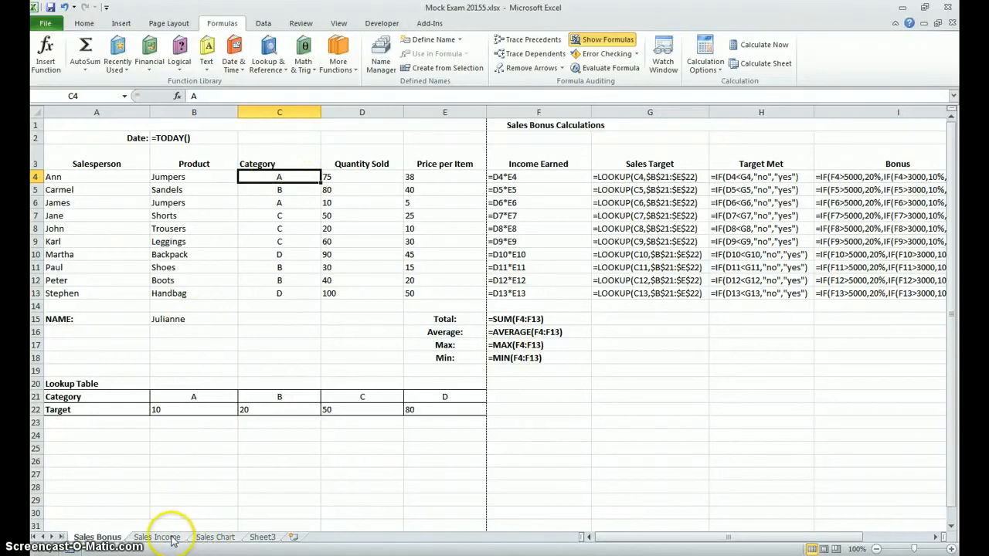
pyautogui.click(45, 23)
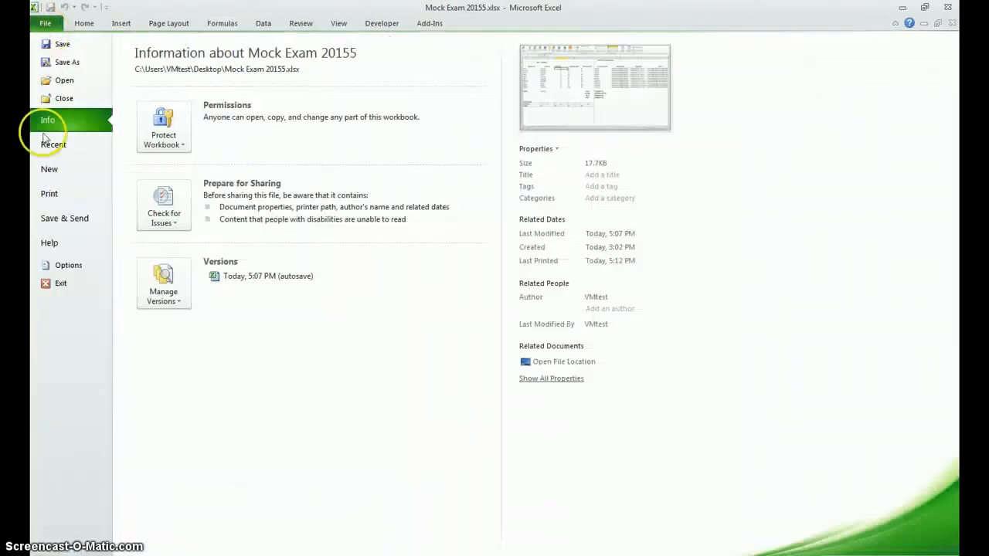
pyautogui.click(48, 196)
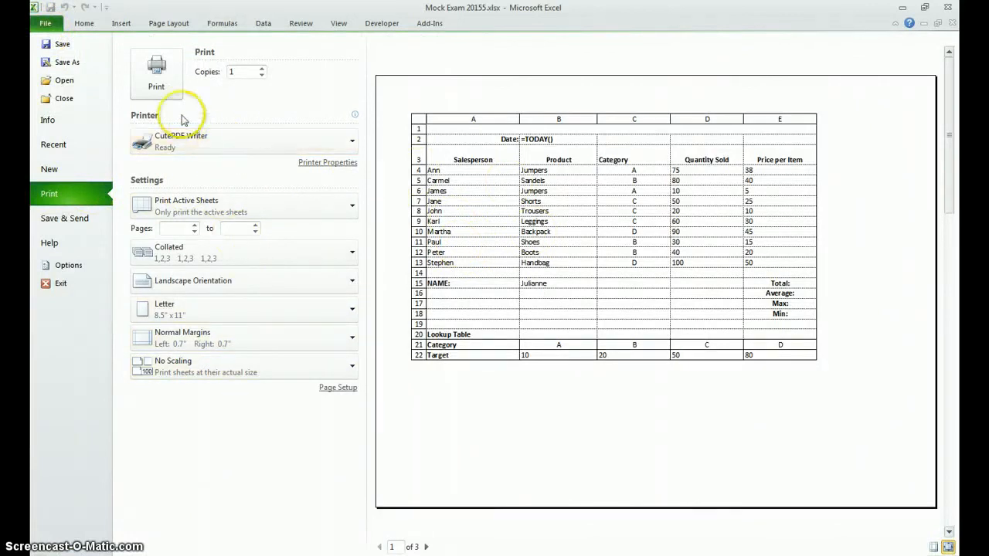
pyautogui.click(158, 90)
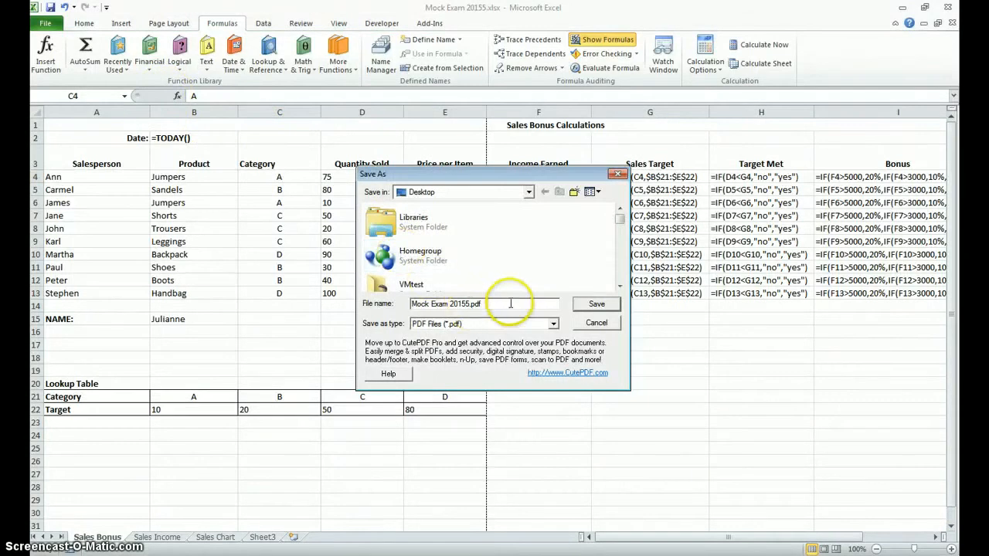
pyautogui.click(468, 303)
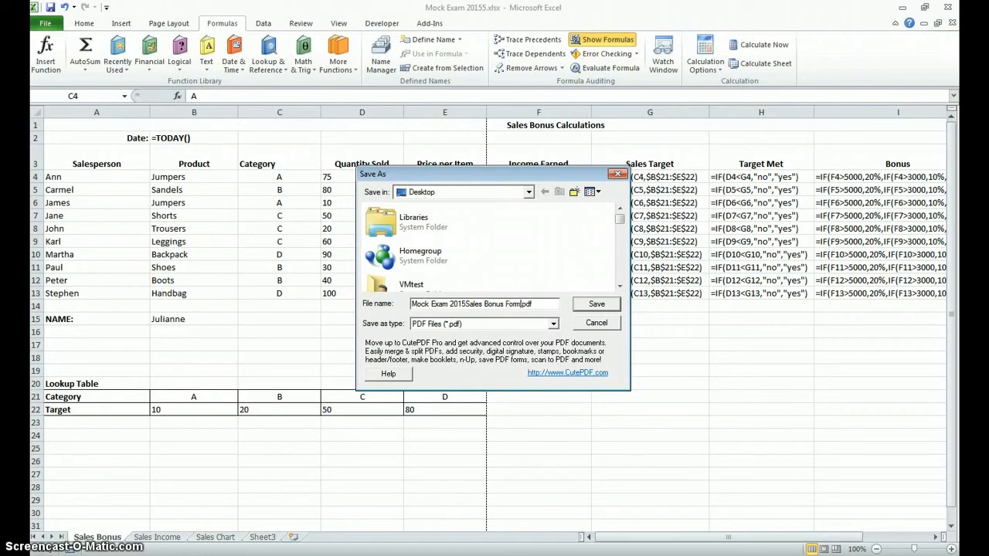
pyautogui.click(594, 304)
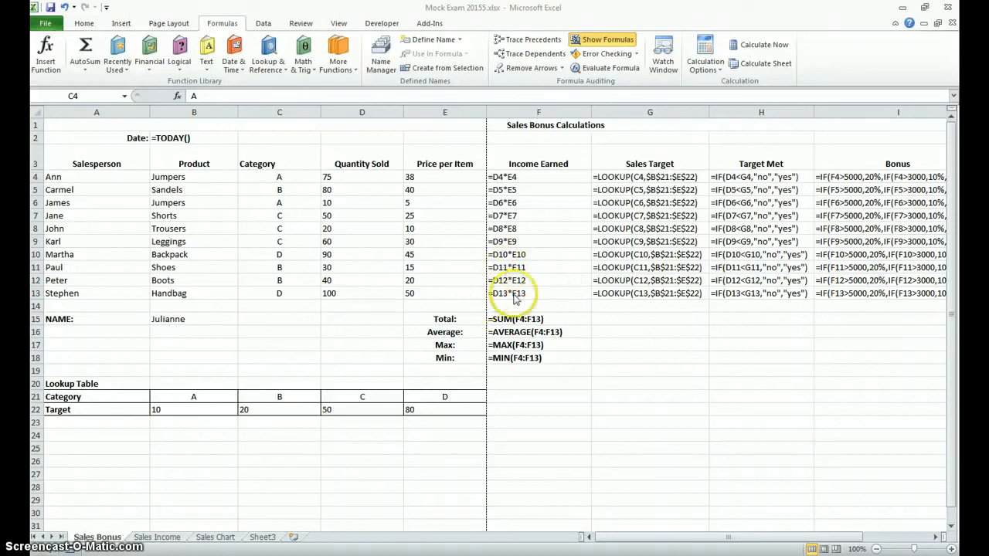
# Step: Preview the printout of the Sales Chart sheet with an empty cell selected, and return to the sheet
pyautogui.click(214, 537)
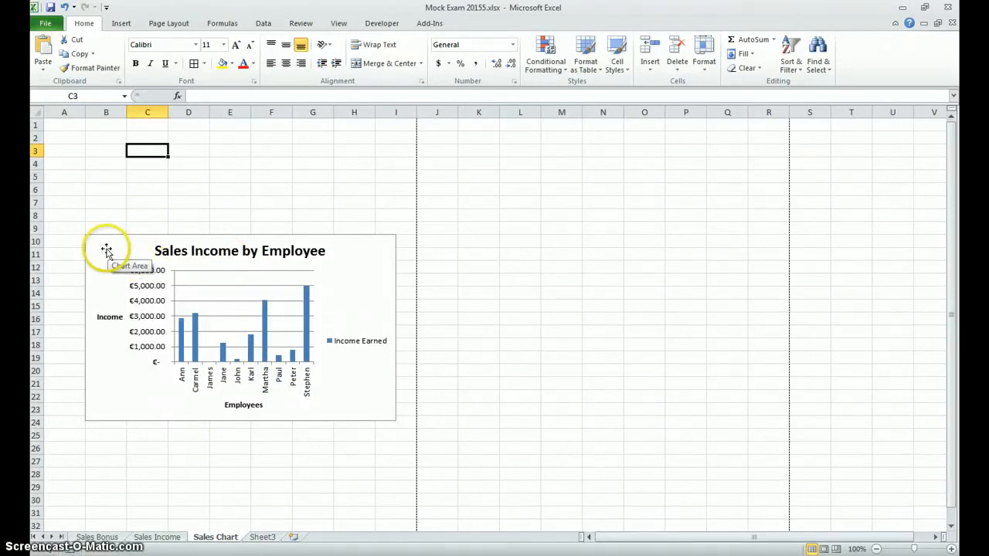
pyautogui.click(59, 148)
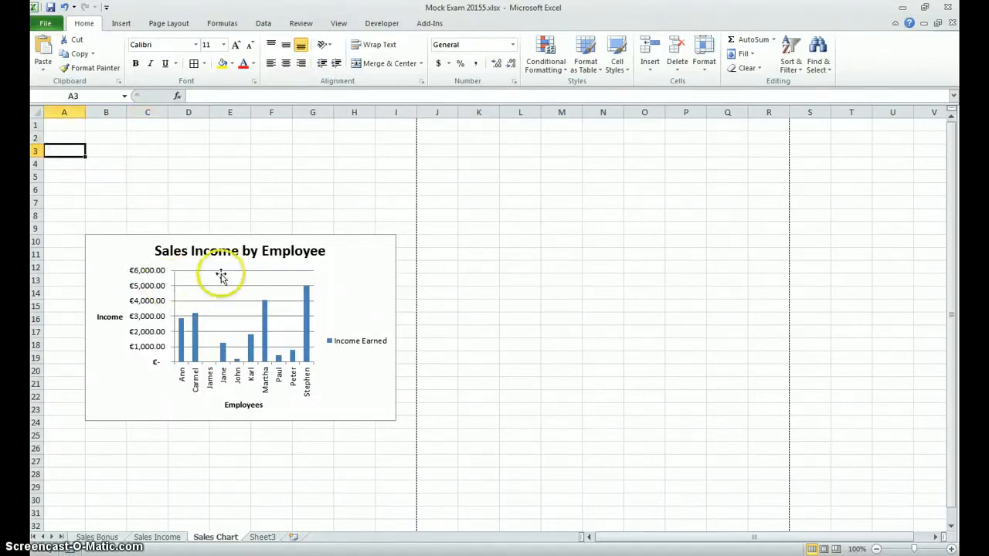
pyautogui.click(45, 23)
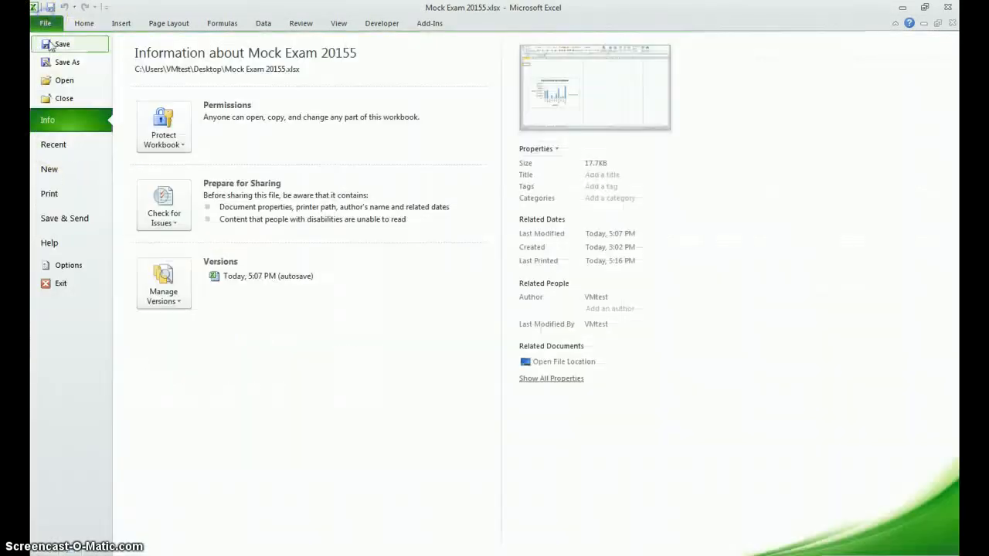
pyautogui.click(66, 198)
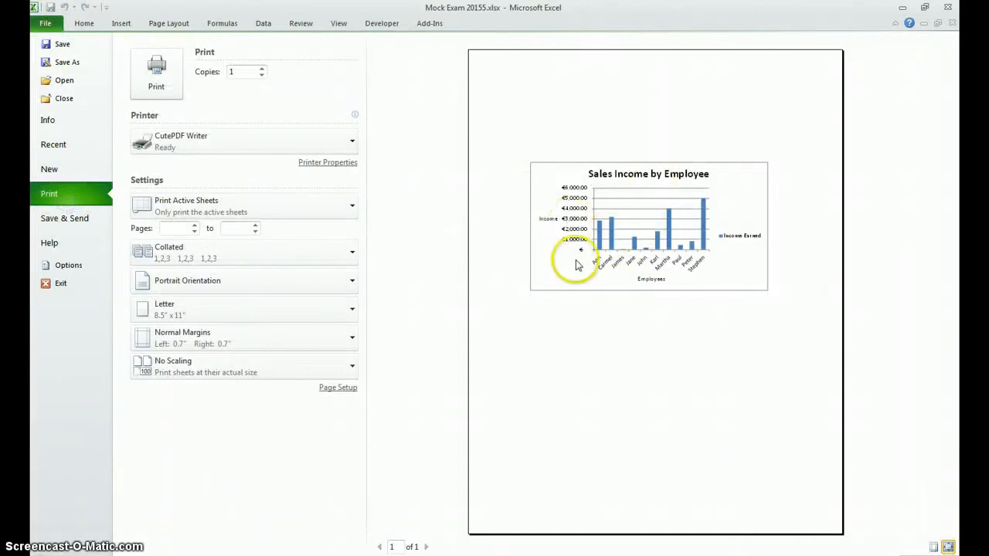
pyautogui.click(83, 23)
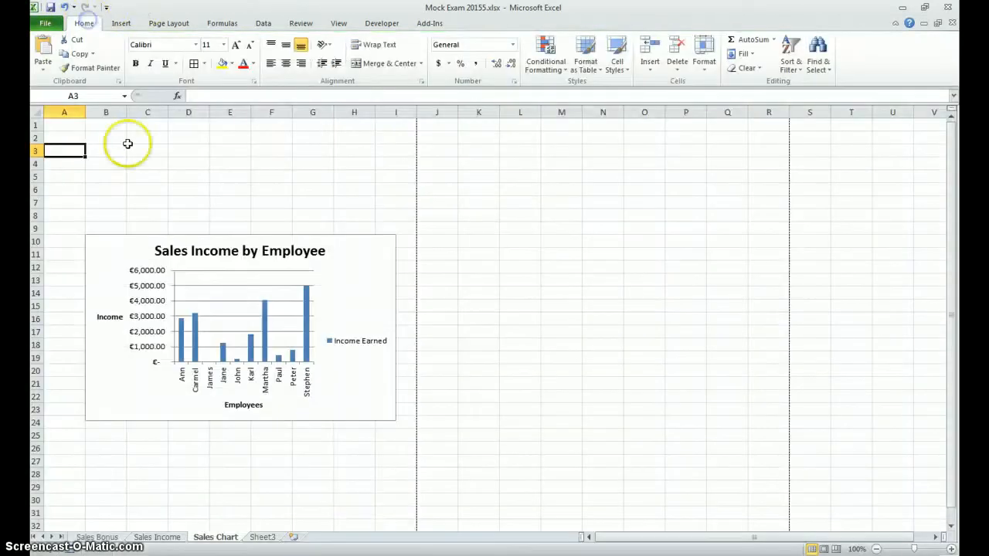
# Step: Select the Sales Income by Employee chart and preview the printout of the selected chart alone
pyautogui.click(107, 246)
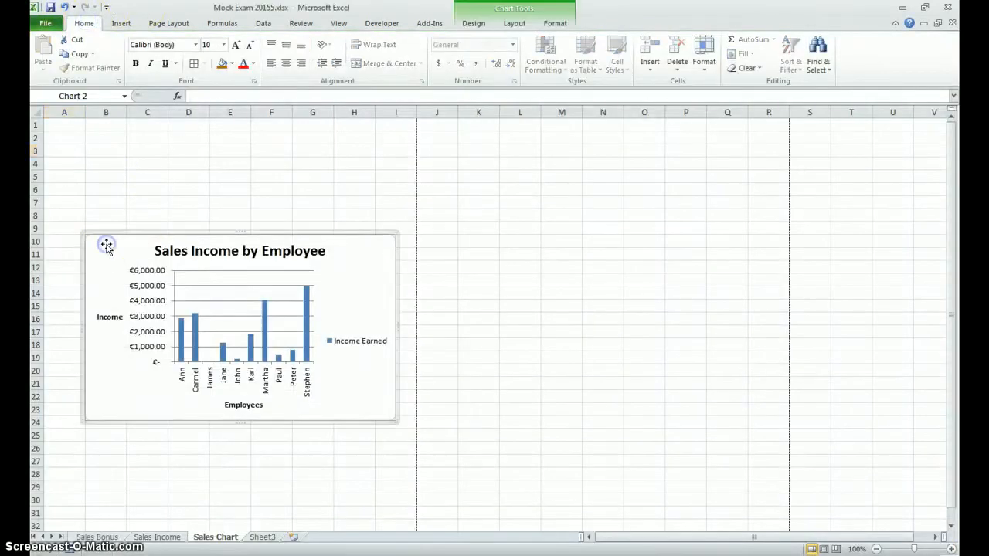
pyautogui.click(45, 23)
pyautogui.click(68, 192)
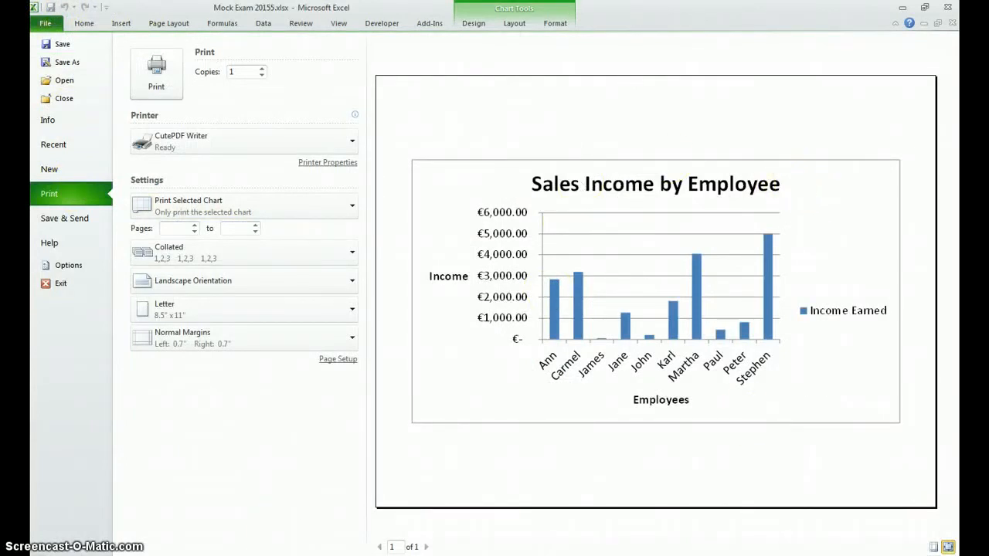
# Step: Switch to Foxit Reader and review the Sales Income, Sales Income Formulas, Sales Bonus, Sales Bonus Formula (all pages) and Chart PDFs
pyautogui.click(85, 554)
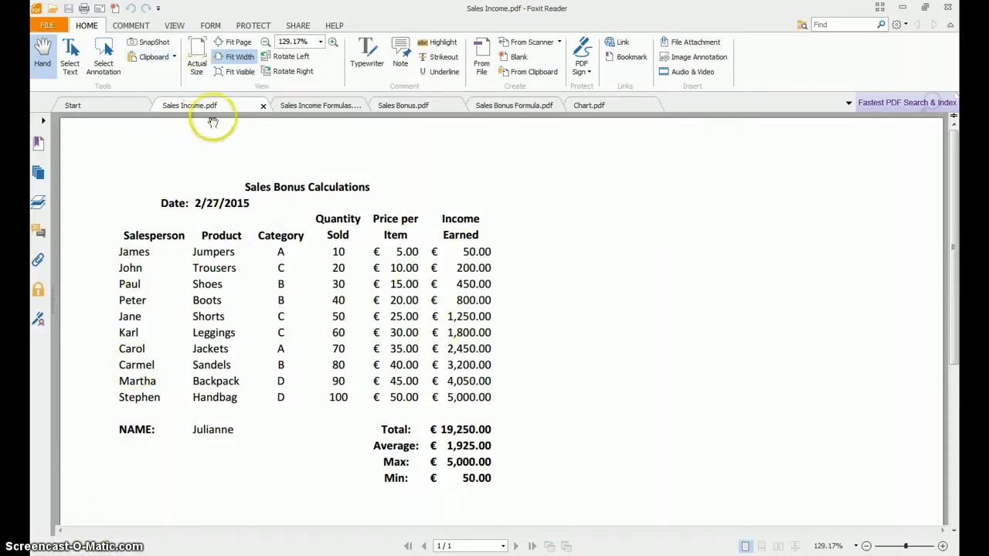
pyautogui.click(301, 108)
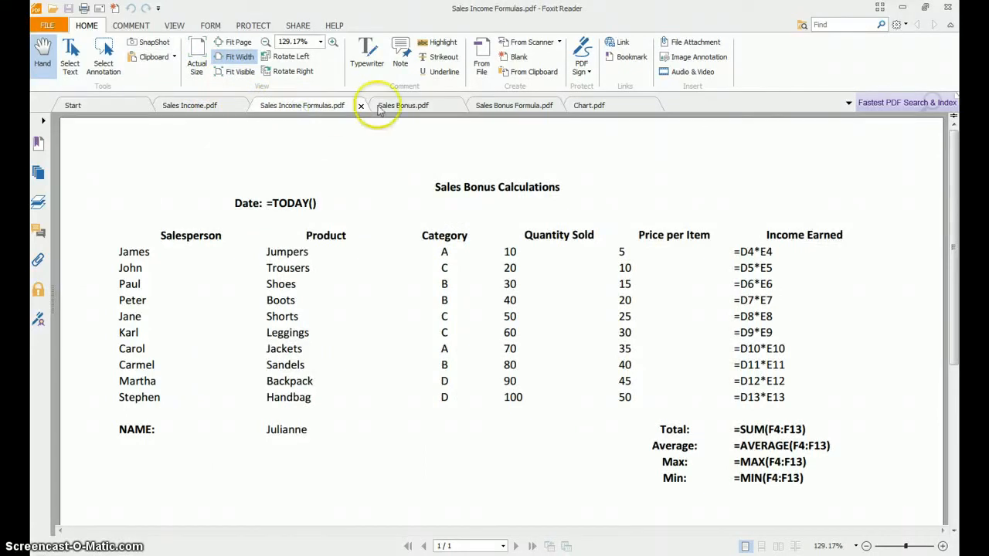
pyautogui.click(407, 106)
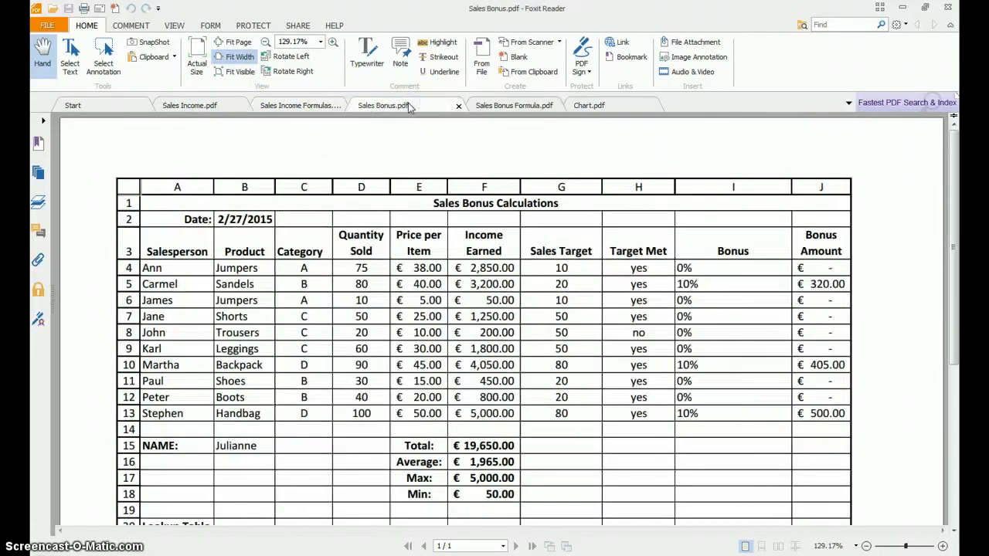
pyautogui.click(486, 108)
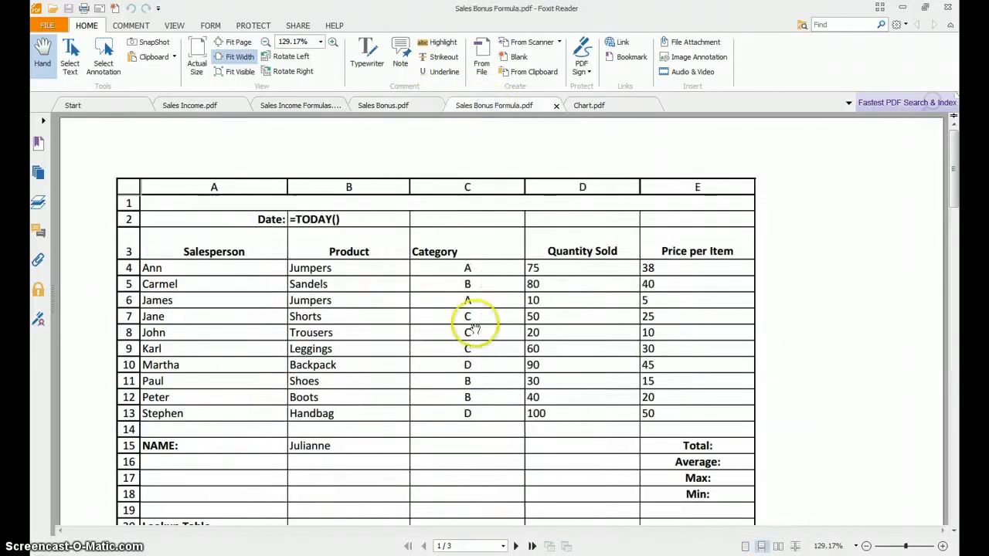
pyautogui.click(517, 546)
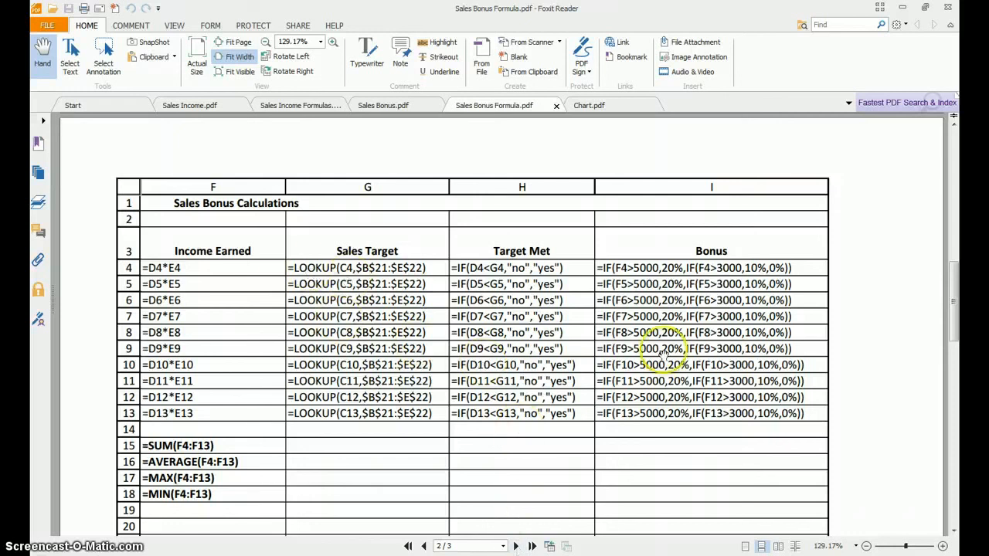
pyautogui.click(516, 546)
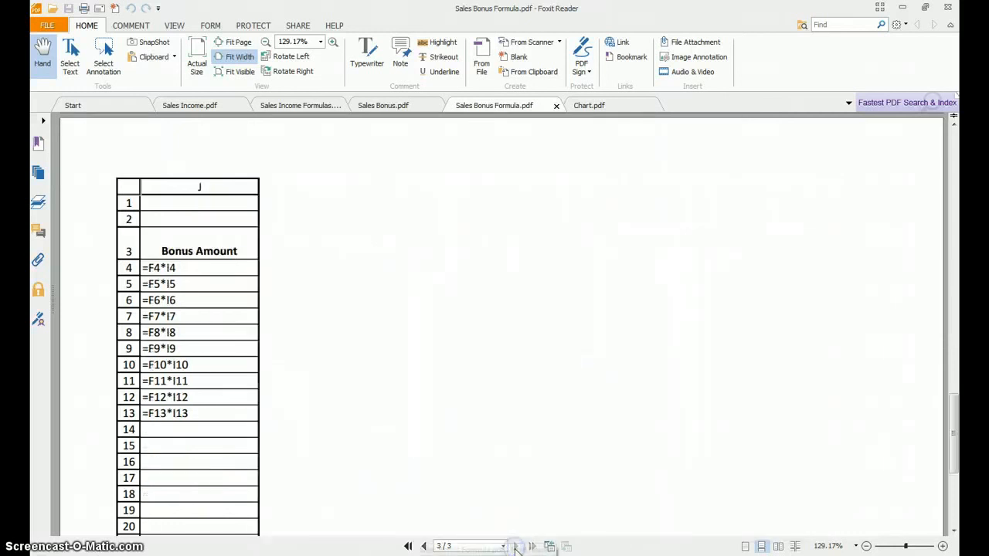
pyautogui.click(594, 104)
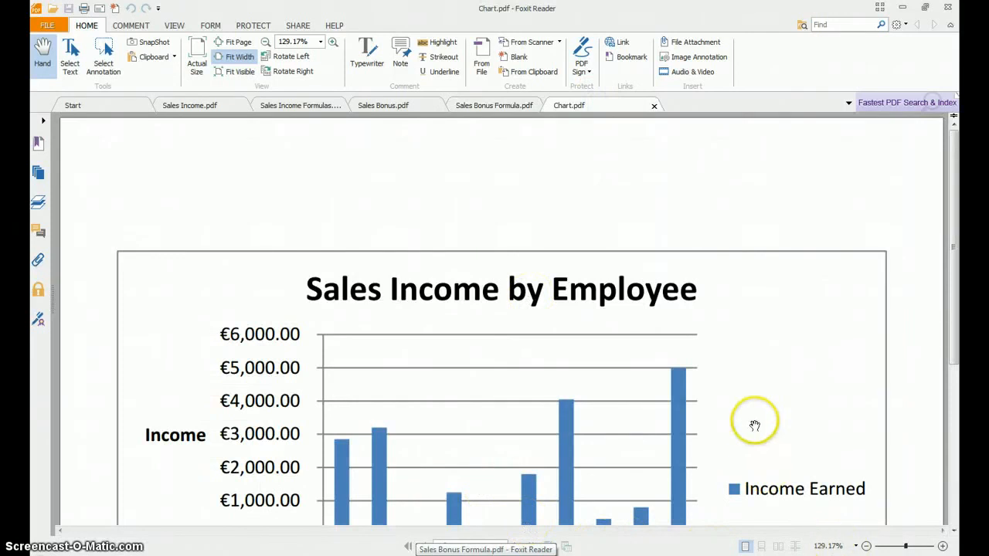
pyautogui.scroll(-3, 728, 397)
pyautogui.scroll(3, 729, 397)
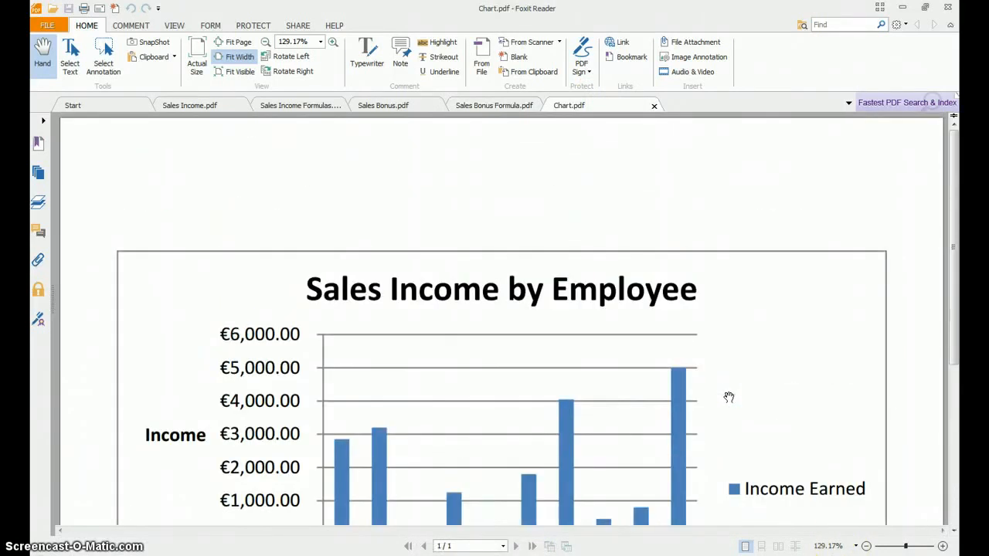